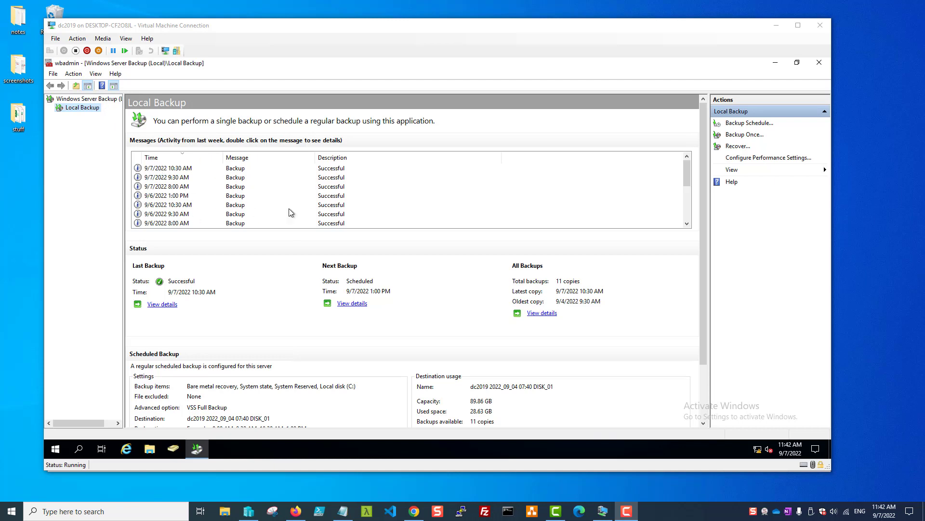
Select the 9/7/2022 9:30 AM backup entry, then close the Windows Server Backup console
left_click(234, 178)
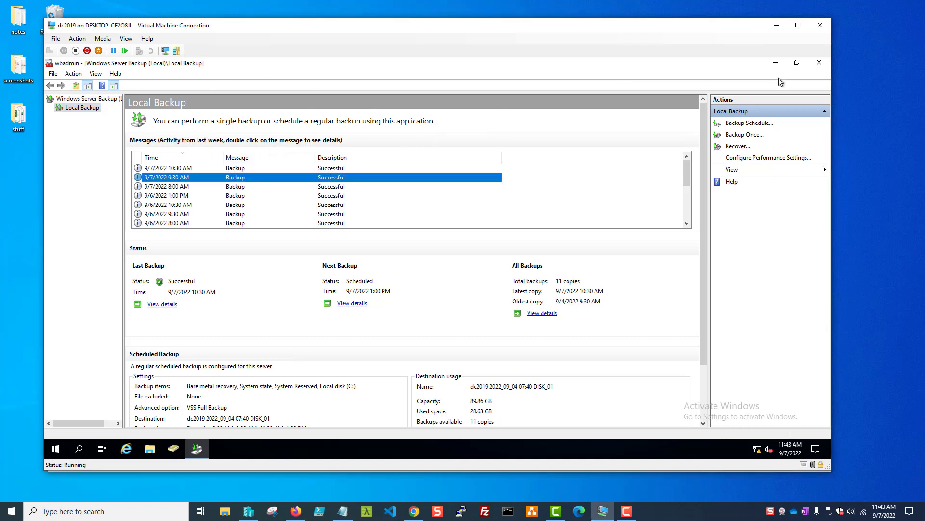
left_click(820, 63)
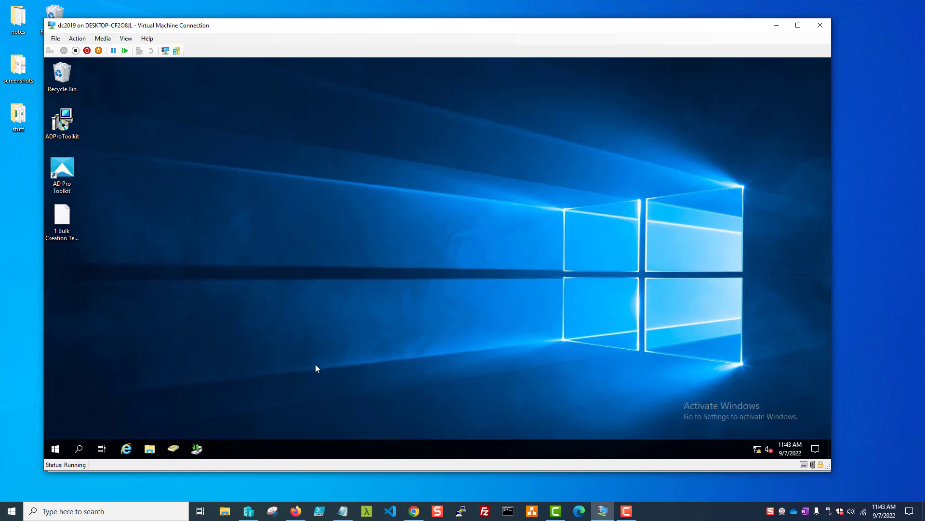
Shut down dc2019 with the default reason and close its Virtual Machine Connection window
right_click(56, 448)
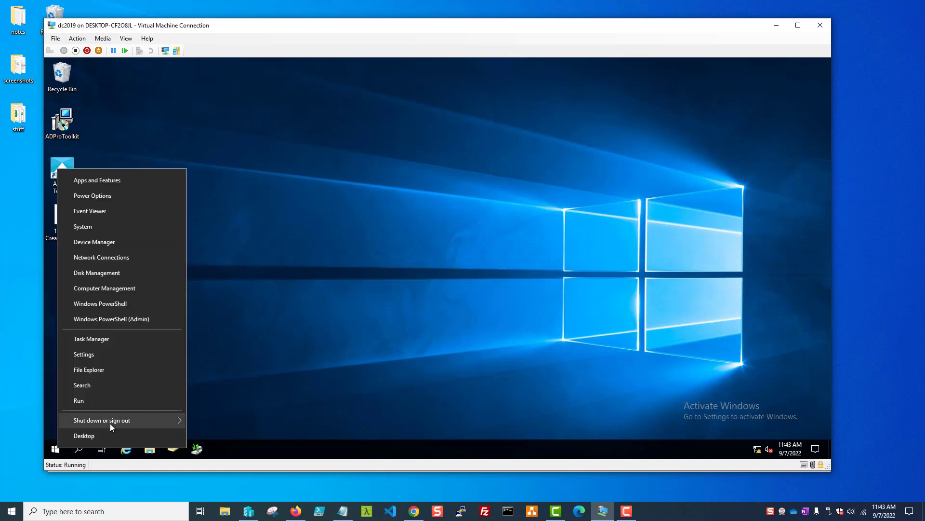
mouse_move(114, 420)
left_click(212, 402)
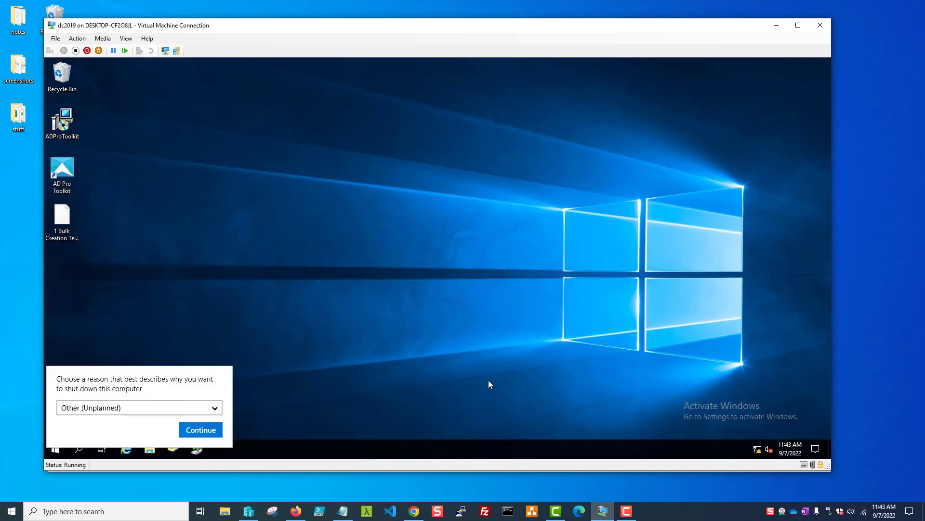
left_click(195, 430)
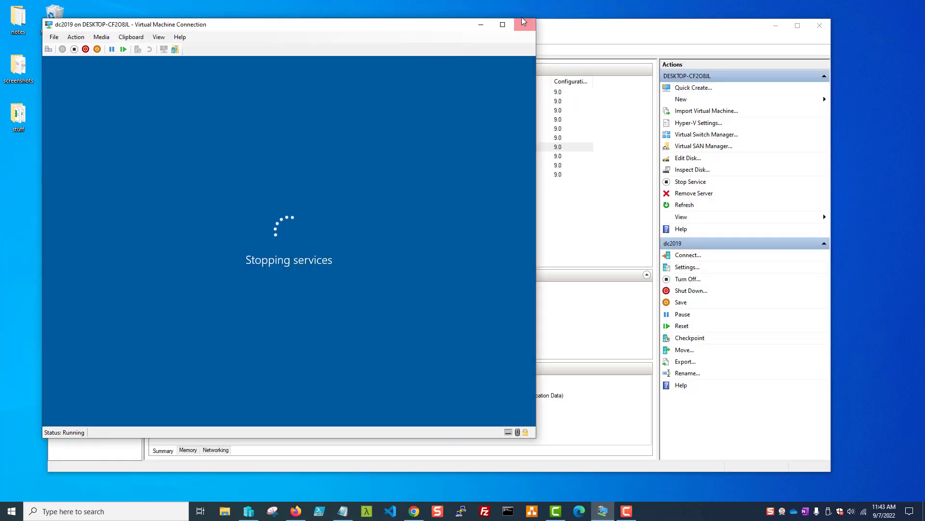
left_click(524, 21)
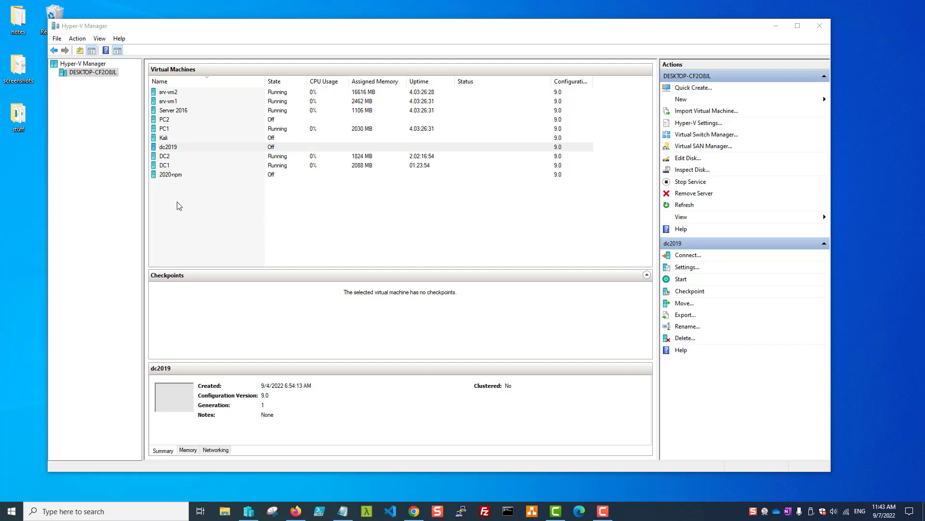
Start a new virtual machine named dc-restore with default generation, 1024 MB memory, no network
right_click(98, 74)
mouse_move(123, 89)
left_click(226, 88)
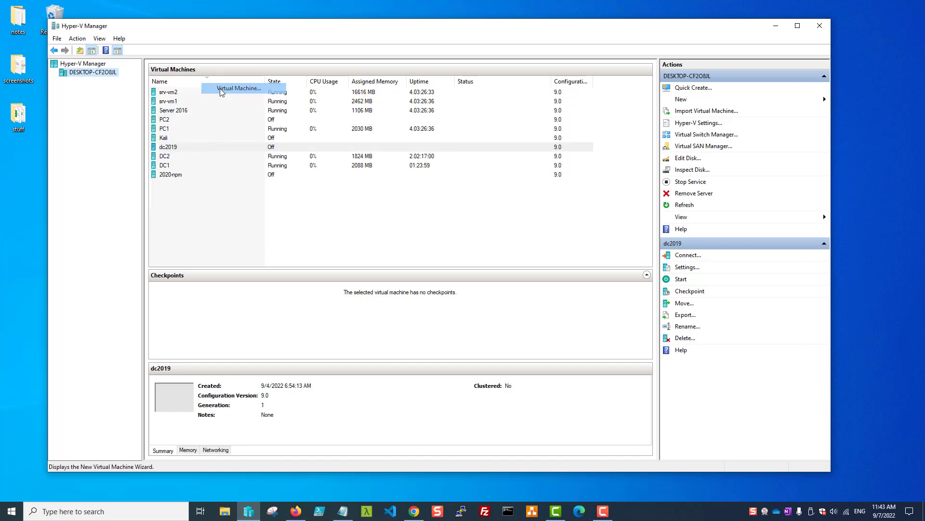
left_click(526, 362)
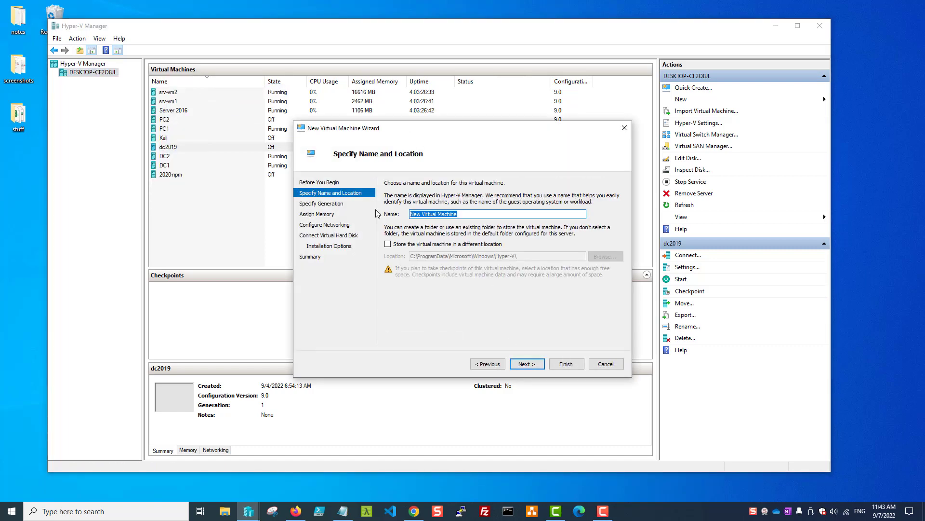
type("dc-restore")
left_click(530, 365)
left_click(527, 362)
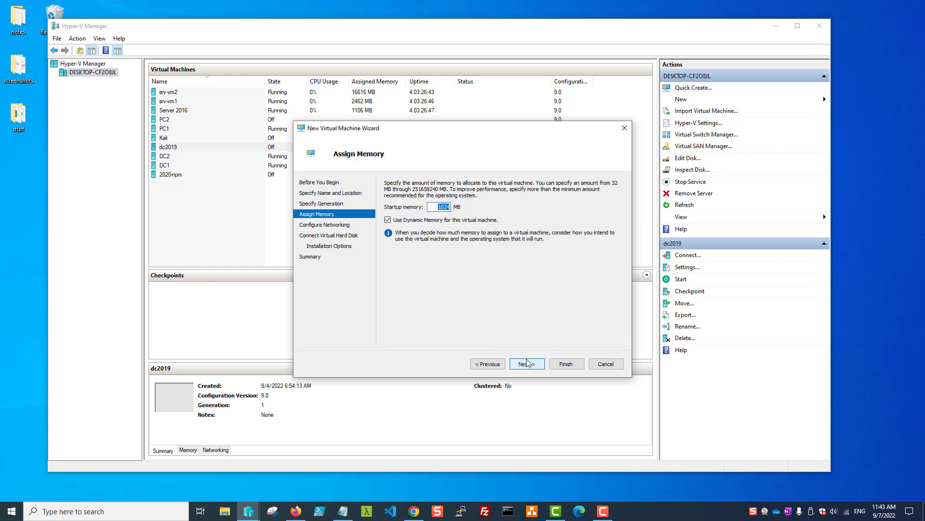
left_click(525, 363)
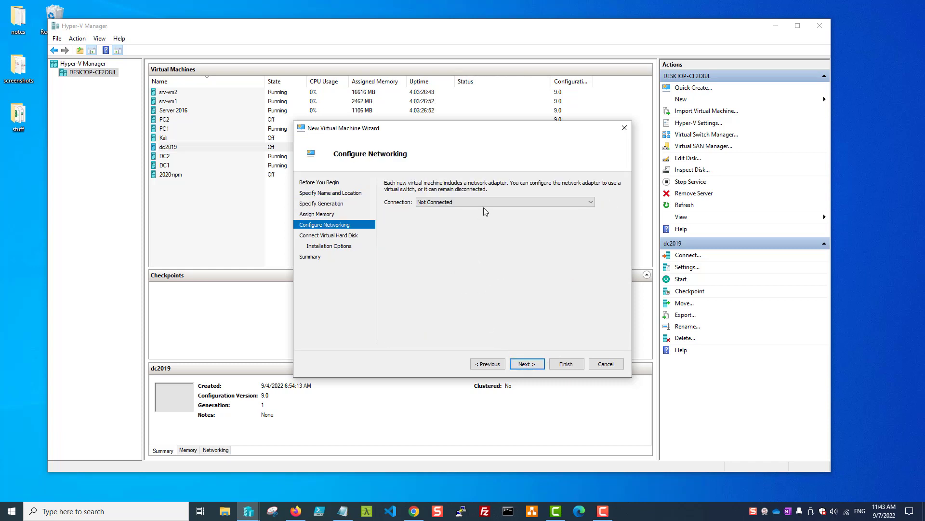
left_click(531, 366)
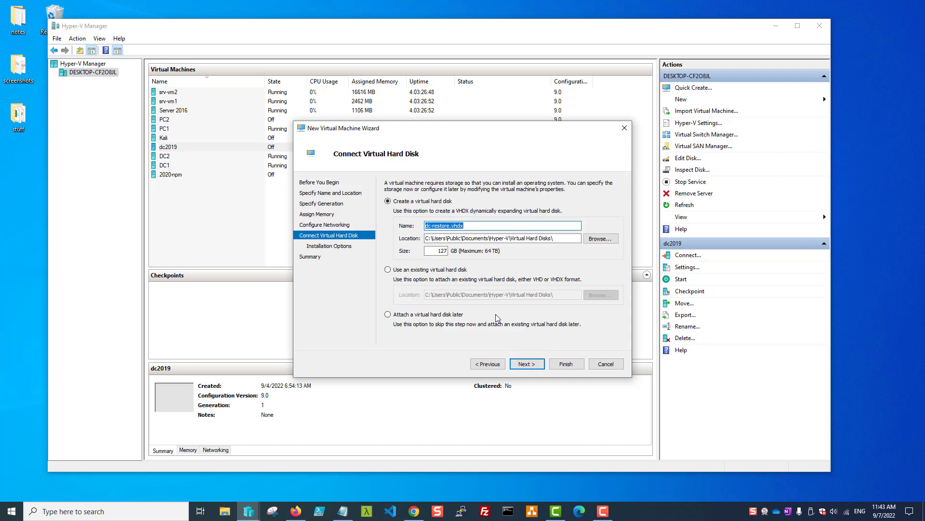
Change the new virtual hard disk size from 127 GB to 100 GB
left_click(433, 250)
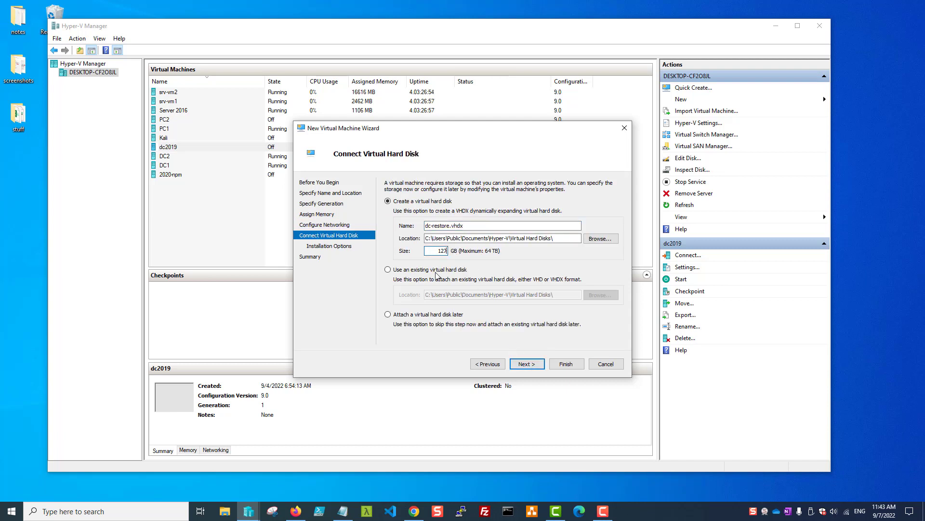
key("BackSpace")
key("BackSpace")
key("BackSpace")
type("100")
left_click(525, 363)
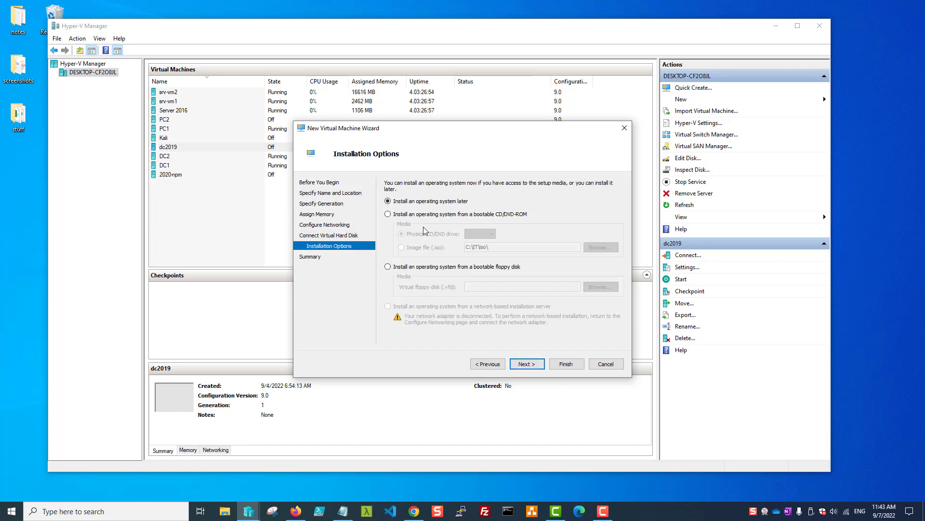
Install from the Windows Server 2019 ISO image and finish creating dc-restore
left_click(388, 214)
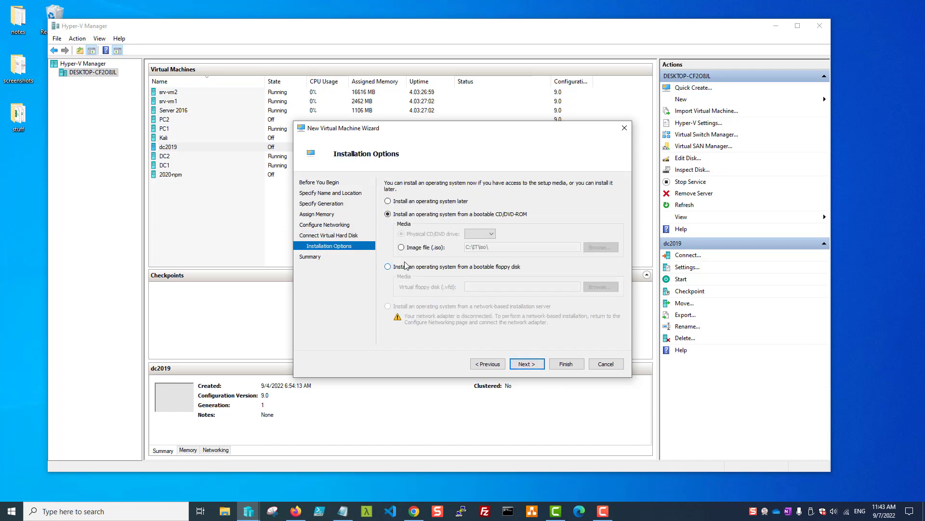
left_click(402, 247)
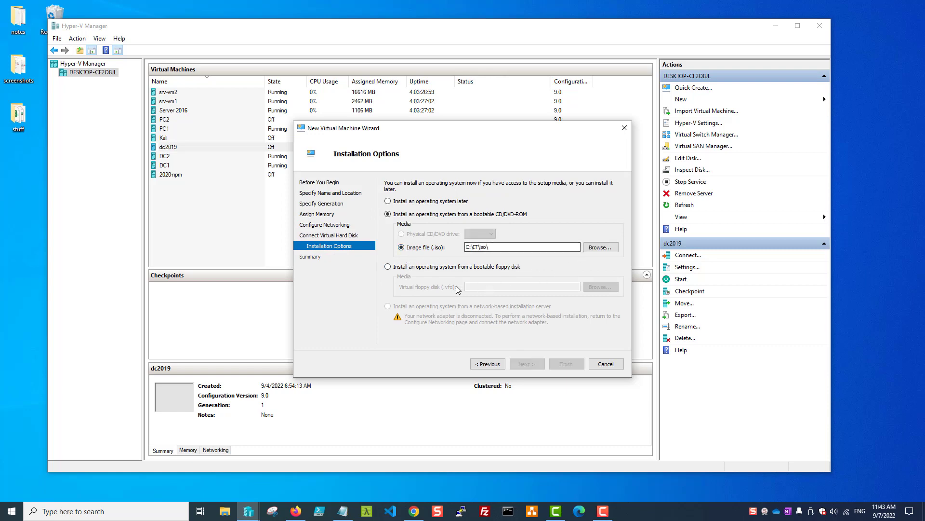
left_click(601, 247)
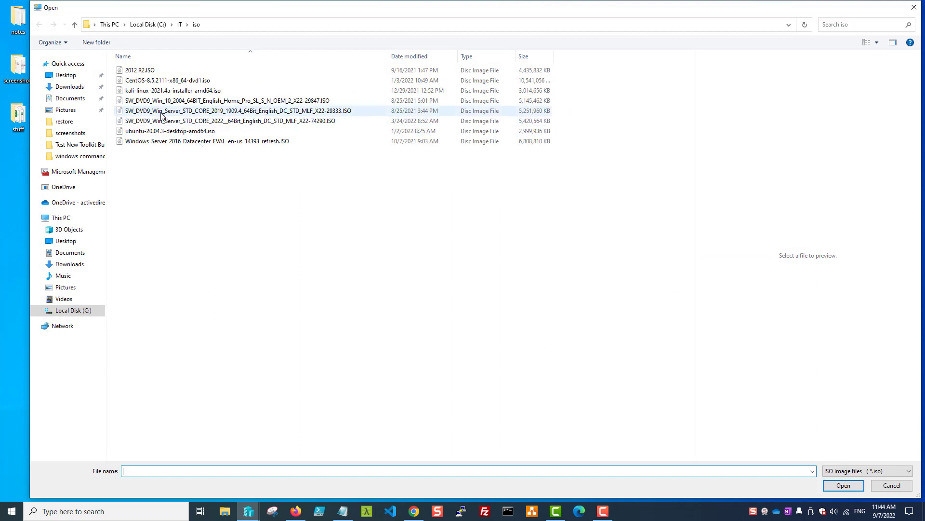
left_click(162, 114)
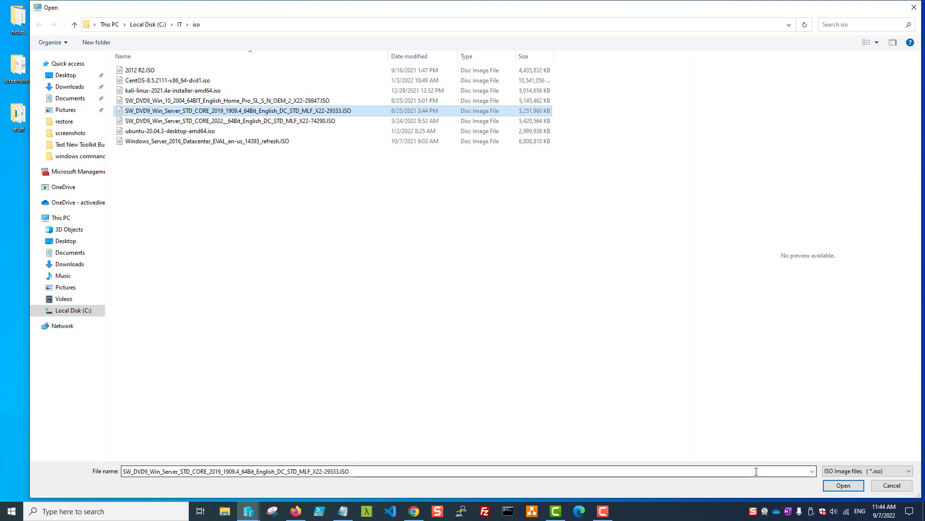
left_click(834, 486)
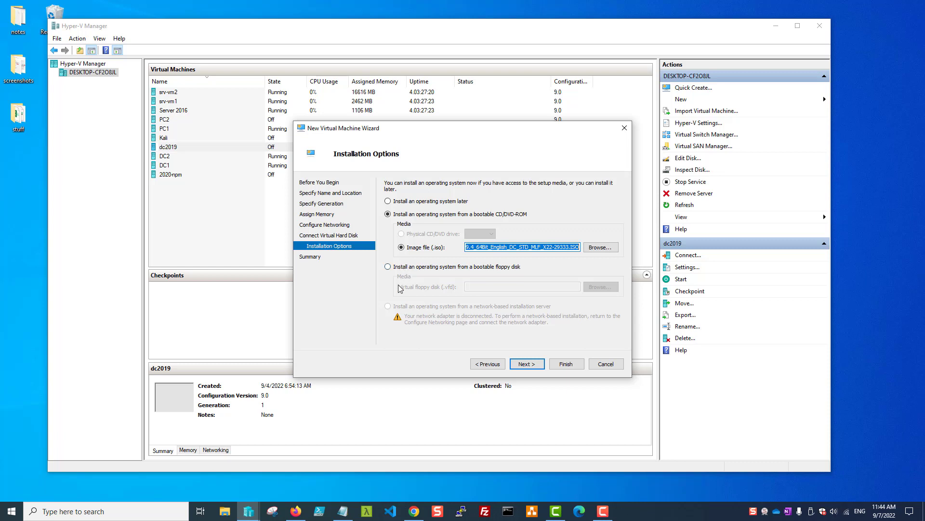
left_click(524, 367)
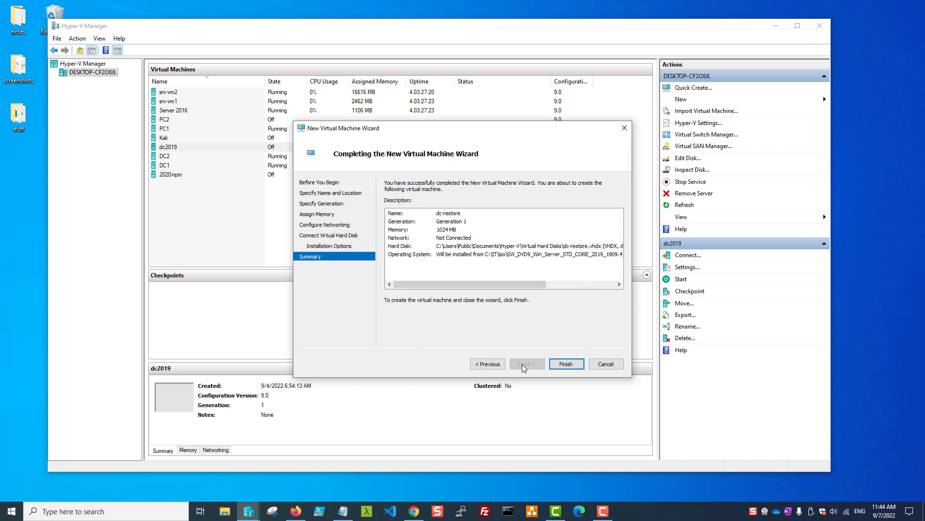
left_click(567, 364)
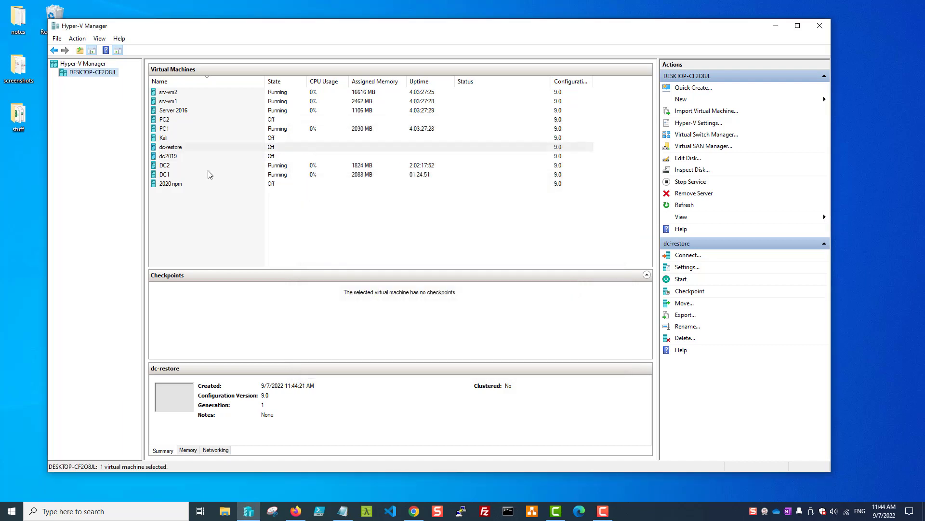
Remove the backup.vhdx hard drive from dc2019's settings and confirm with OK
left_click(182, 158)
right_click(182, 159)
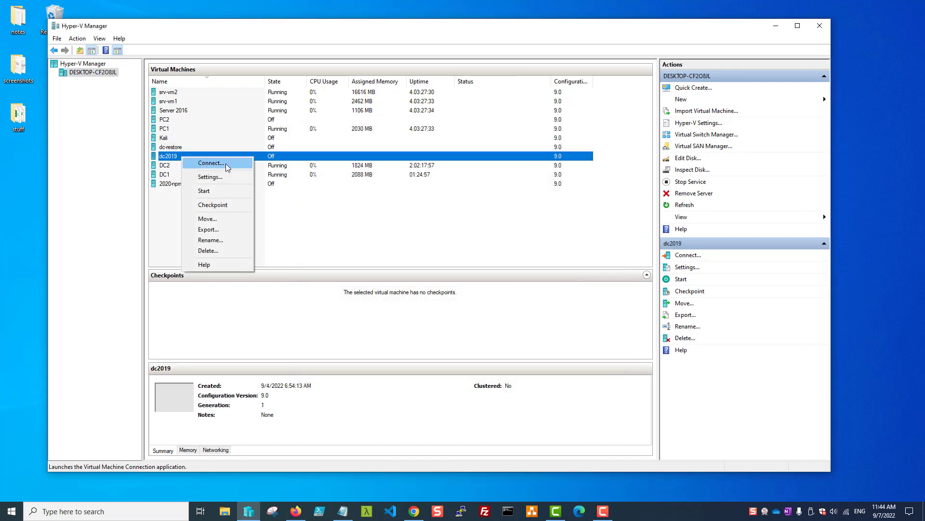
left_click(210, 177)
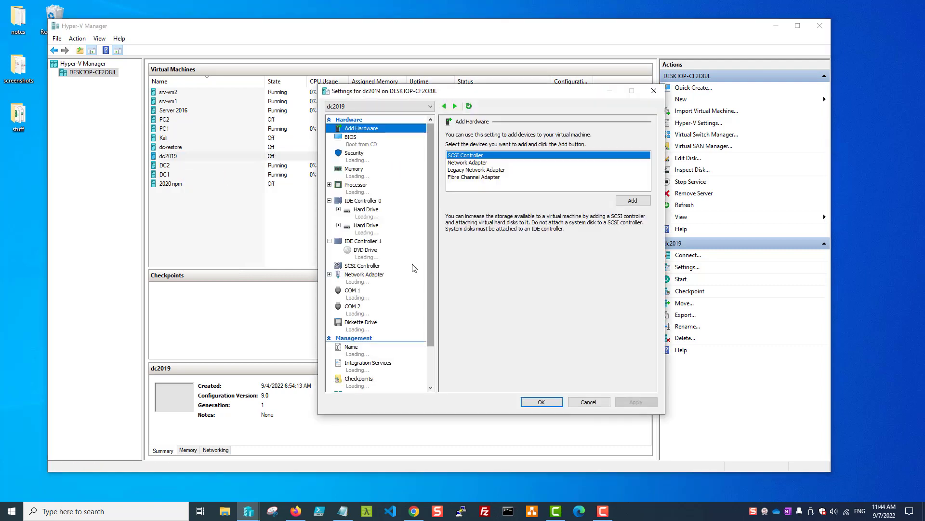
left_click(368, 229)
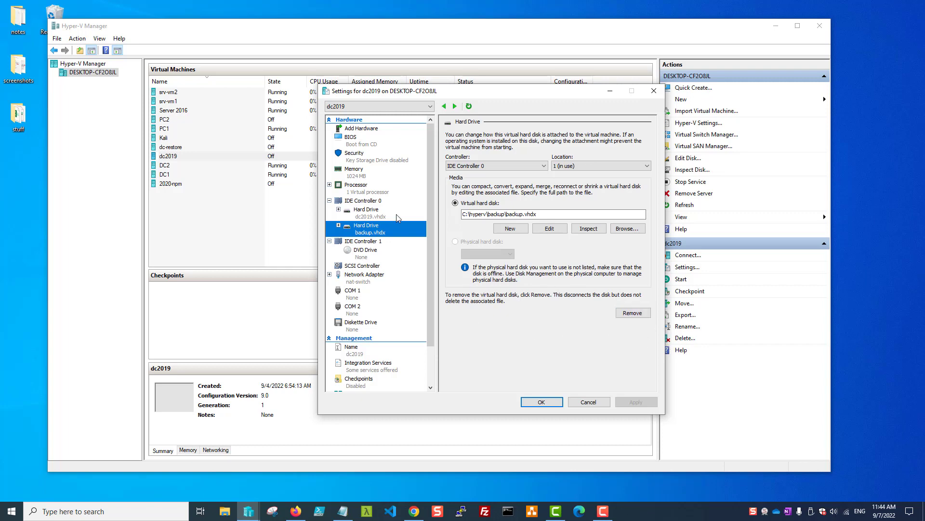
left_click(633, 314)
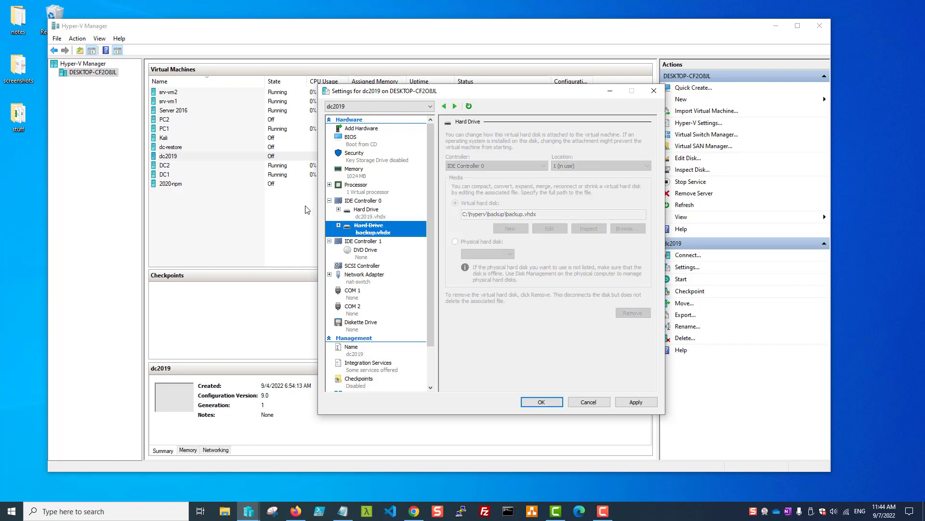
left_click(549, 403)
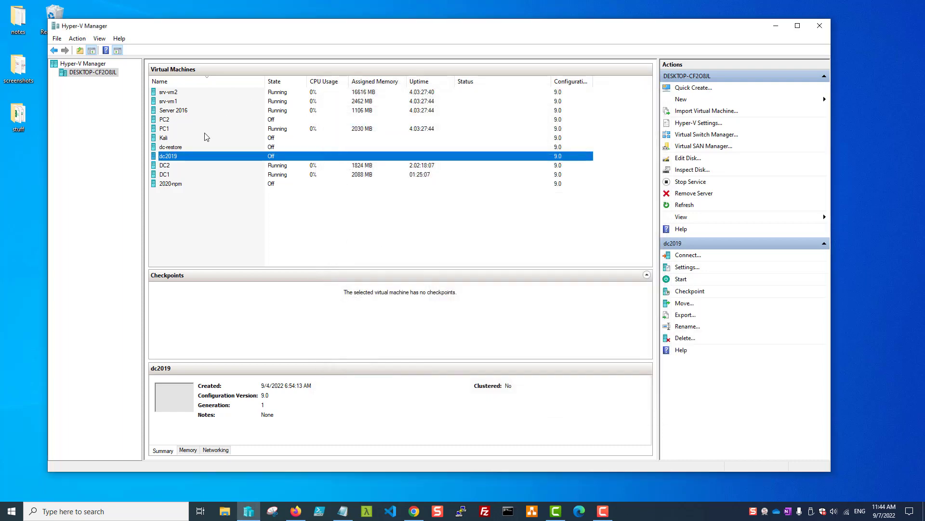
Add a new hard drive to dc-restore's IDE Controller 0
right_click(174, 151)
left_click(195, 166)
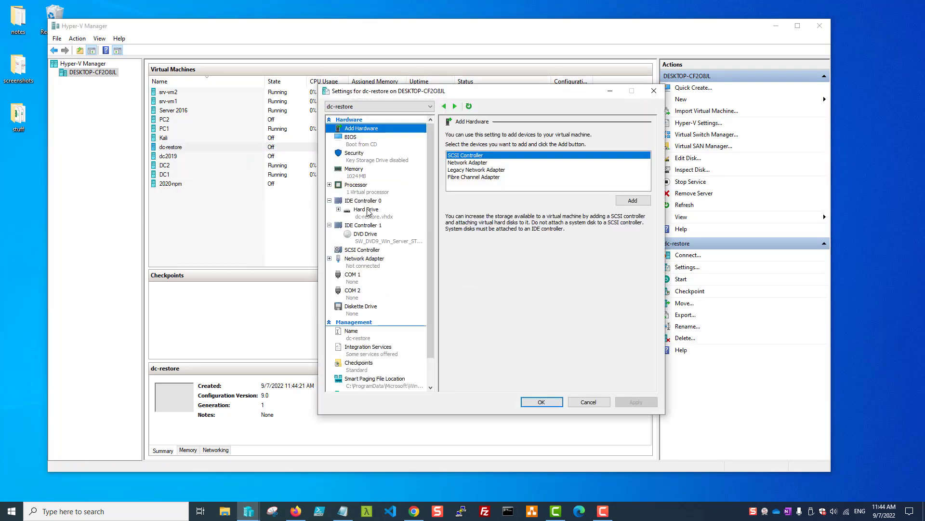
left_click(359, 212)
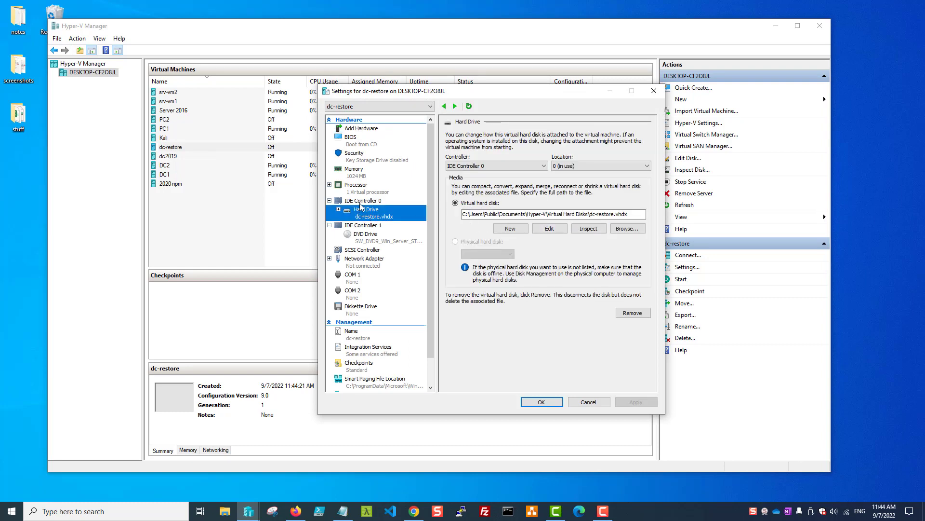
left_click(361, 201)
left_click(635, 203)
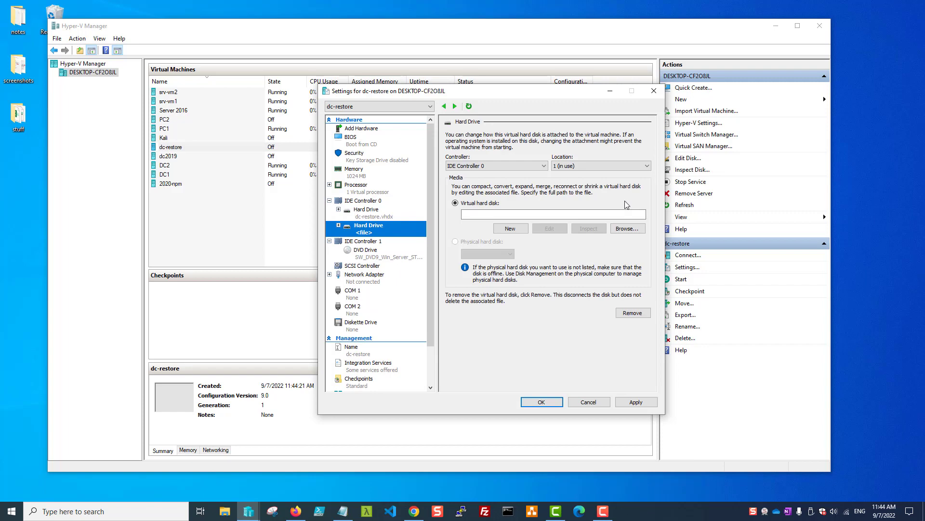
left_click(500, 213)
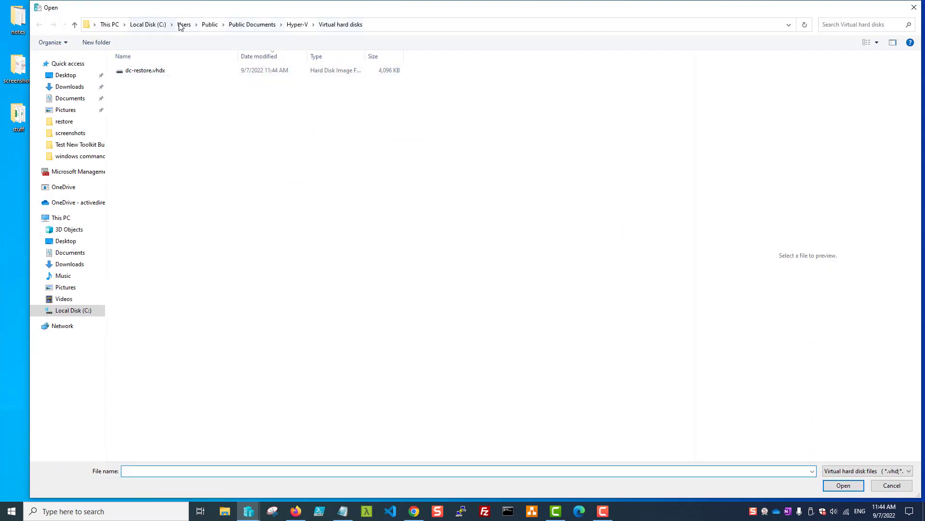
Point the new drive at C:\hyperv\backup\backup.vhdx and apply the change
left_click(184, 24)
left_click(159, 22)
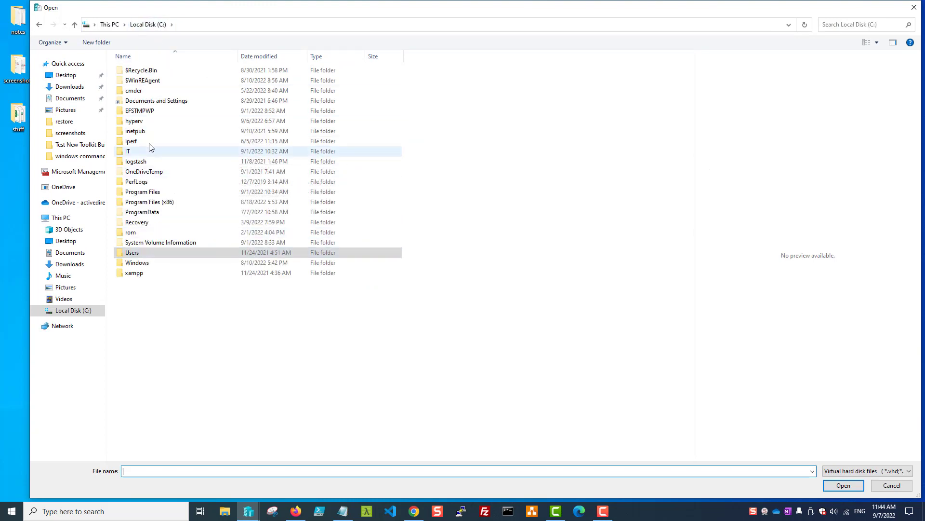
double_click(145, 121)
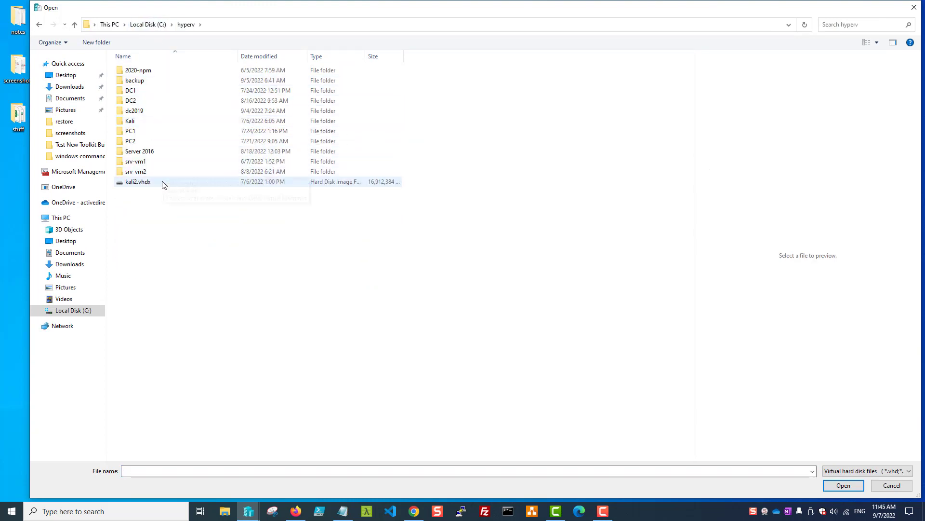
double_click(154, 80)
left_click(153, 81)
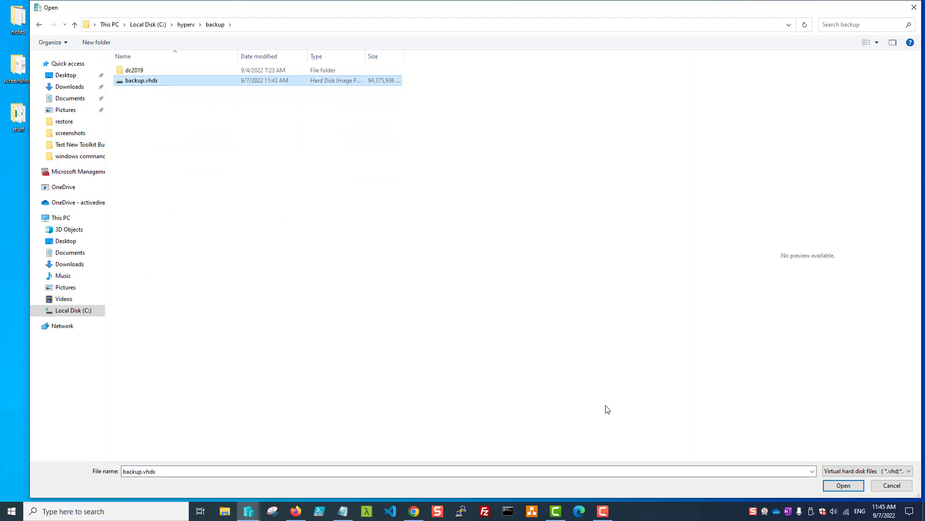
left_click(843, 485)
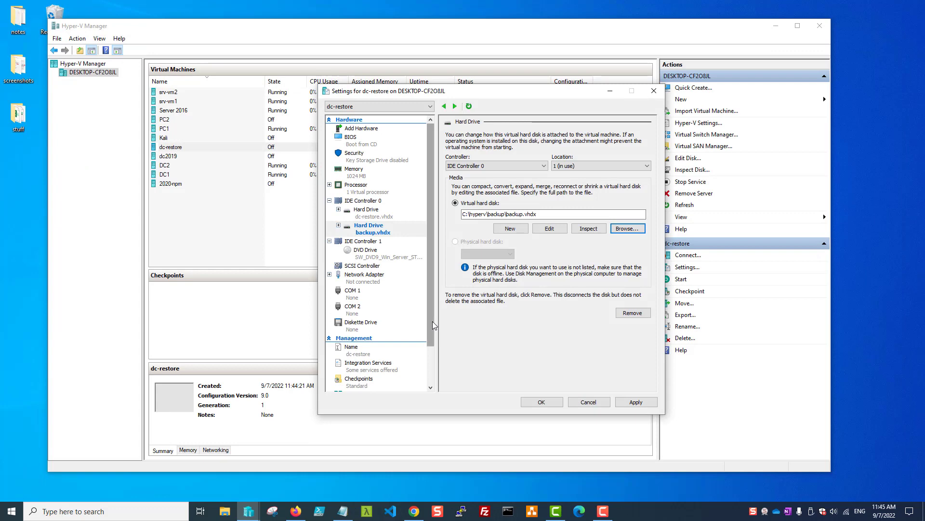
left_click(629, 402)
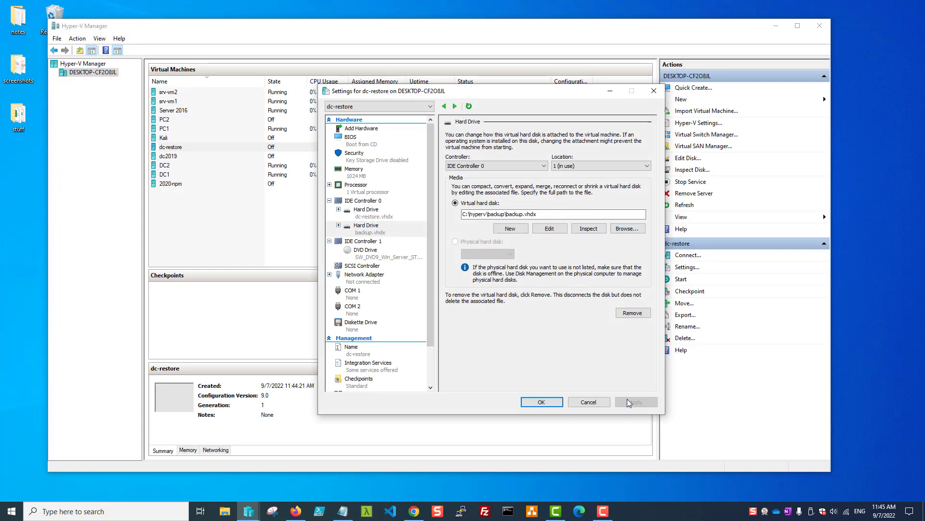
Close dc-restore's settings, connect to it and start it, moving the console into view
left_click(542, 402)
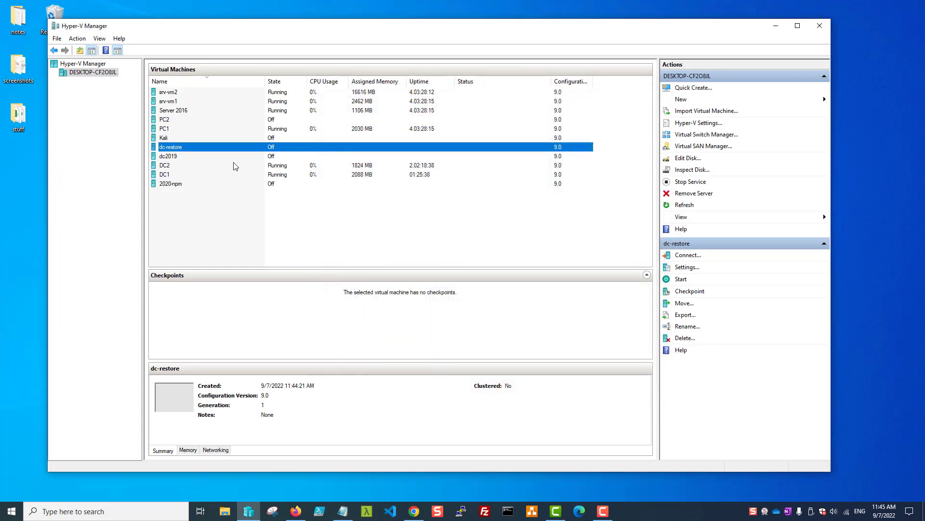
right_click(185, 151)
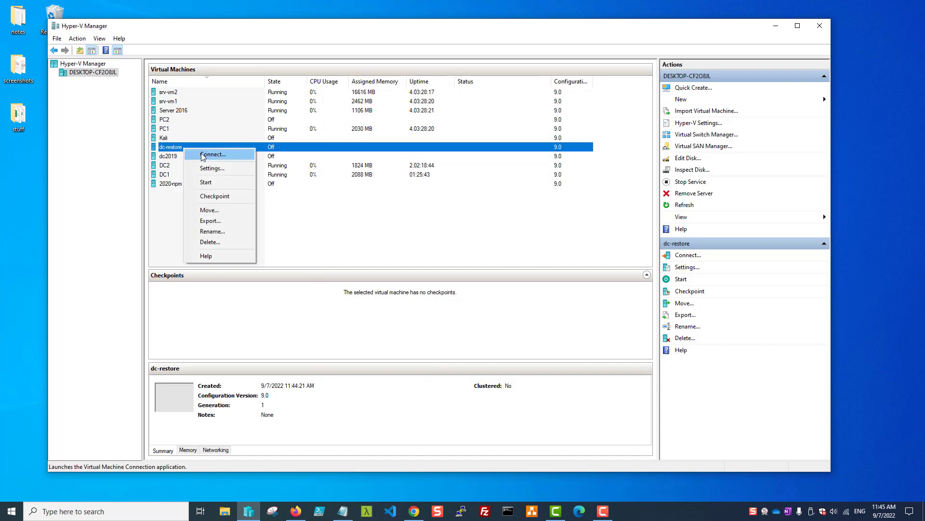
left_click(216, 156)
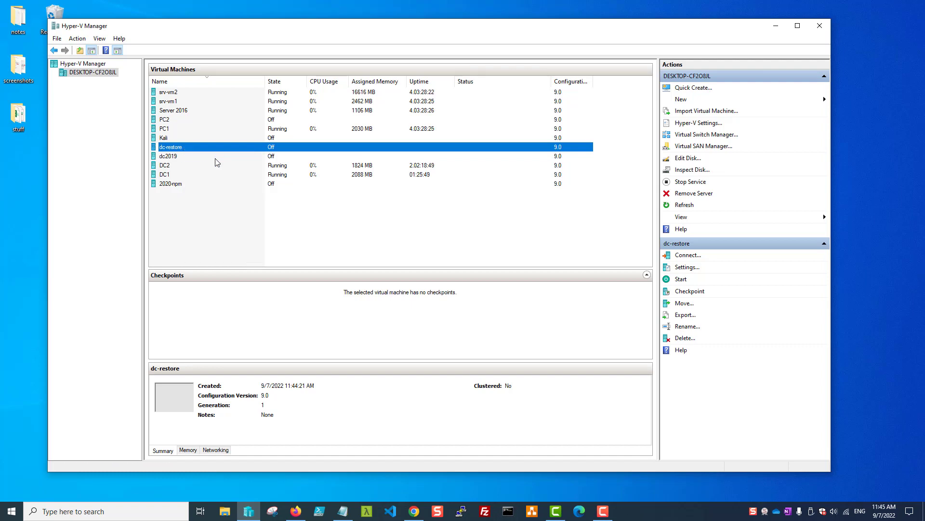
left_click(196, 164)
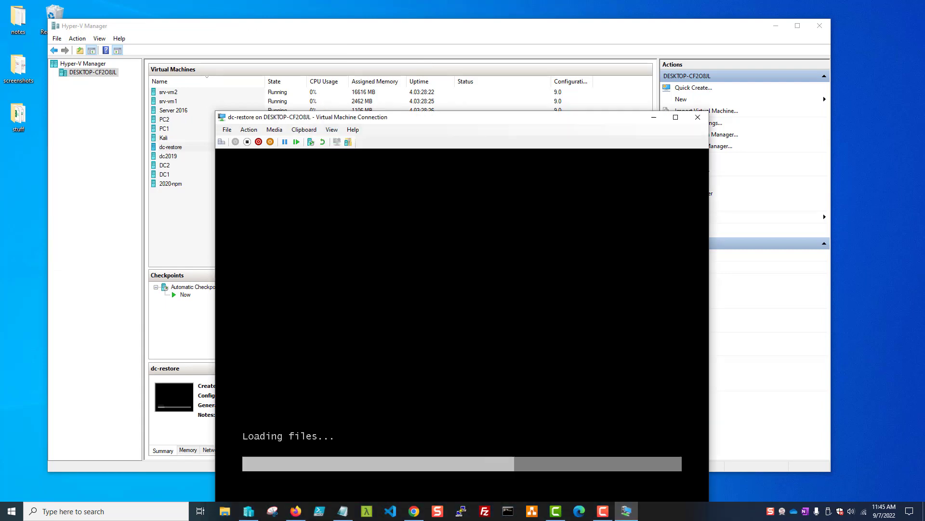
left_click_drag(409, 118, 374, 53)
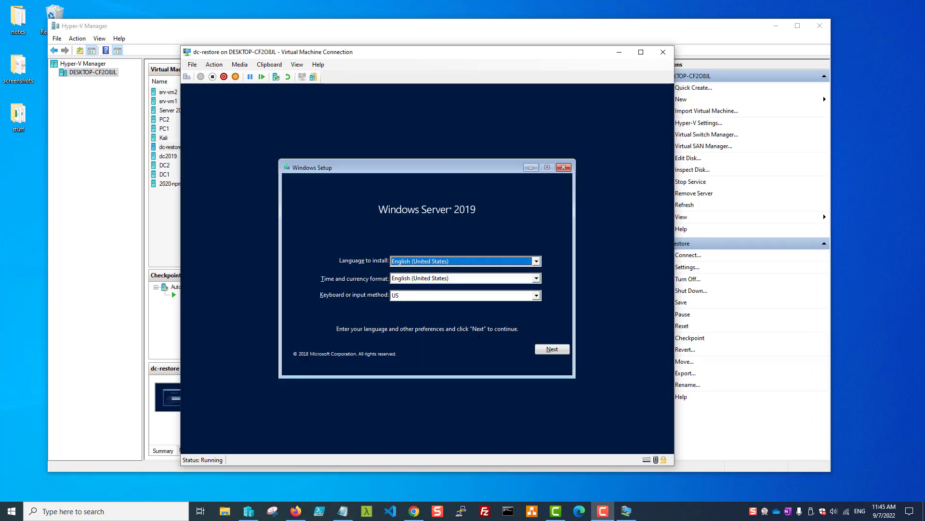
Accept default language, then choose Repair your computer > Troubleshoot > System Image Recovery
left_click(545, 349)
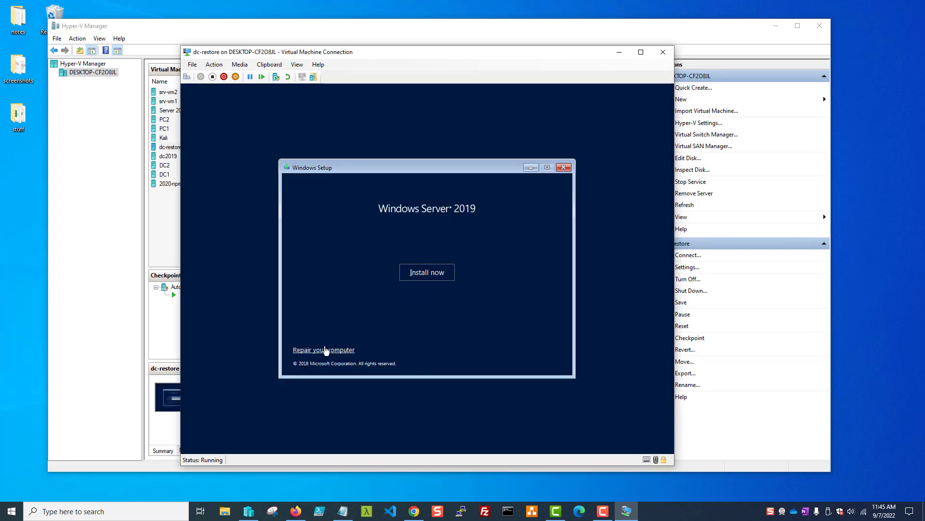
left_click(430, 278)
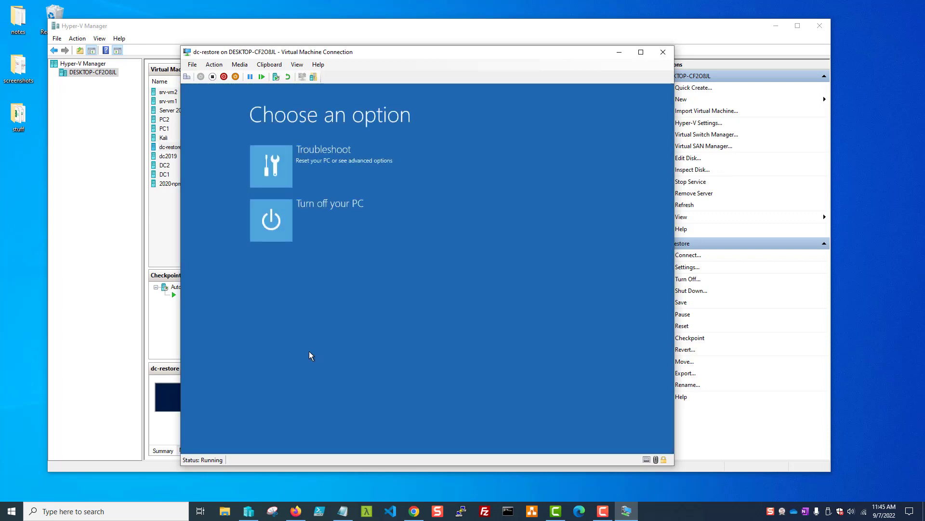
left_click(275, 157)
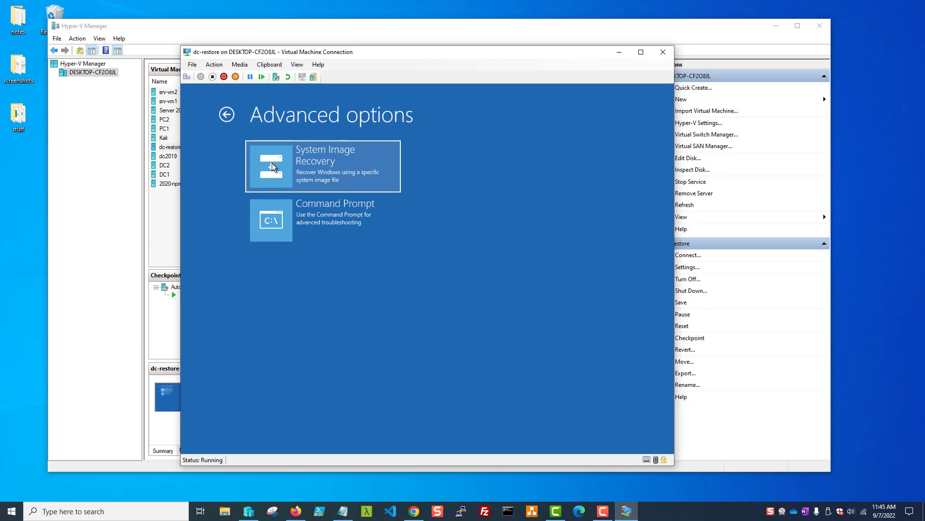
left_click(272, 163)
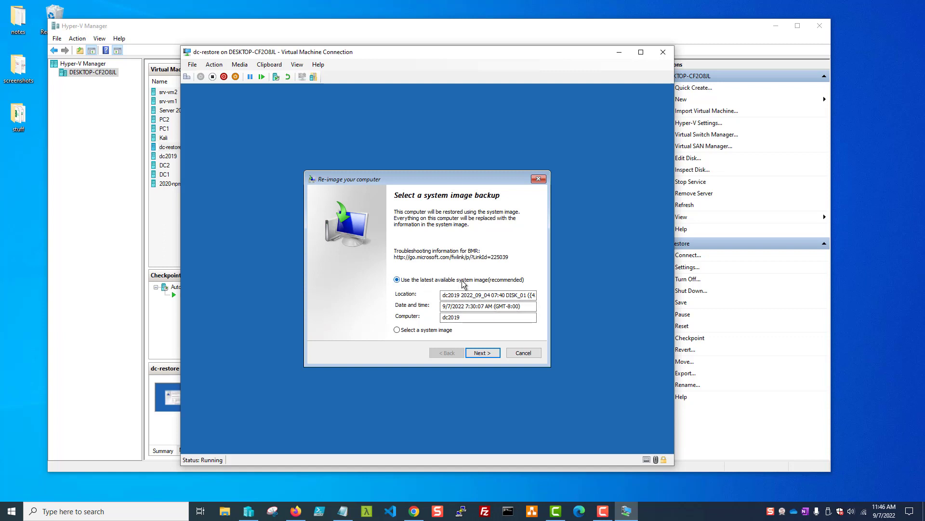
Restore the latest dc2019 system image to dc-restore, confirming disk reformatting
left_click(397, 331)
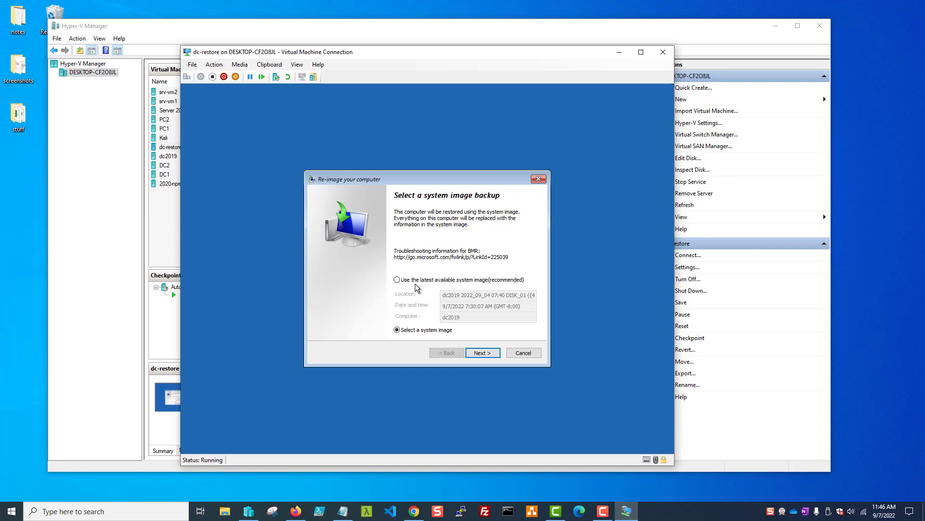
left_click(397, 280)
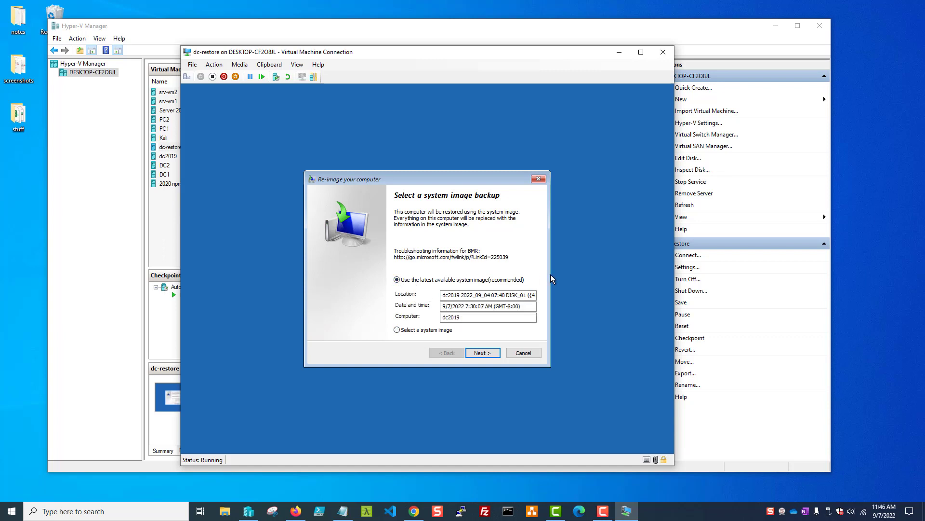
left_click(481, 353)
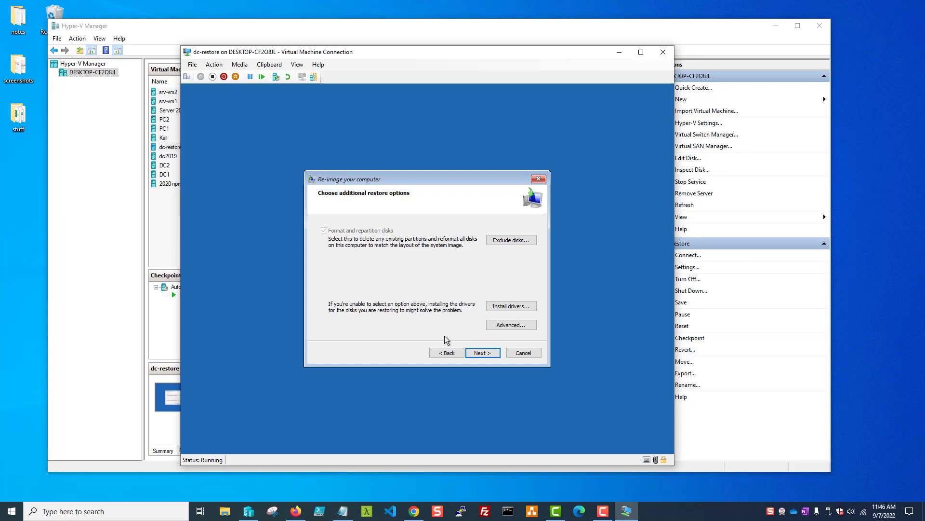
left_click(483, 353)
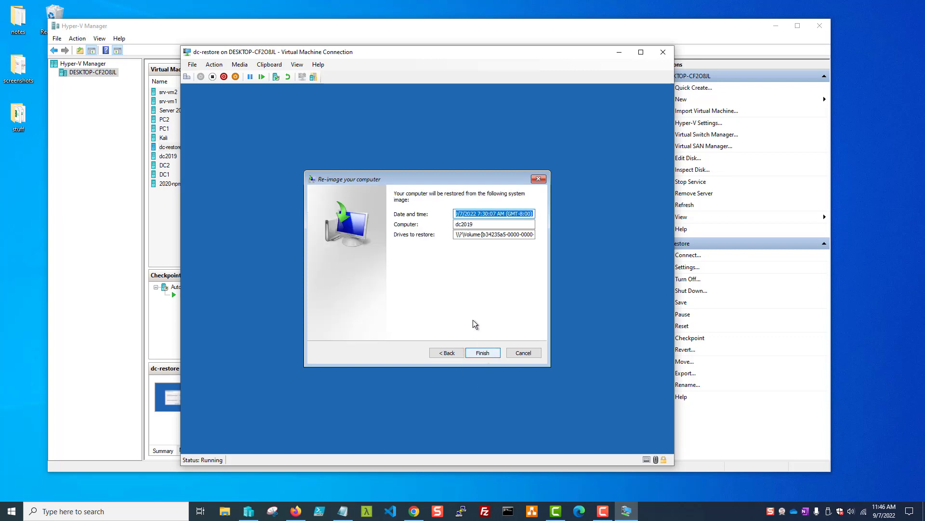
left_click(485, 355)
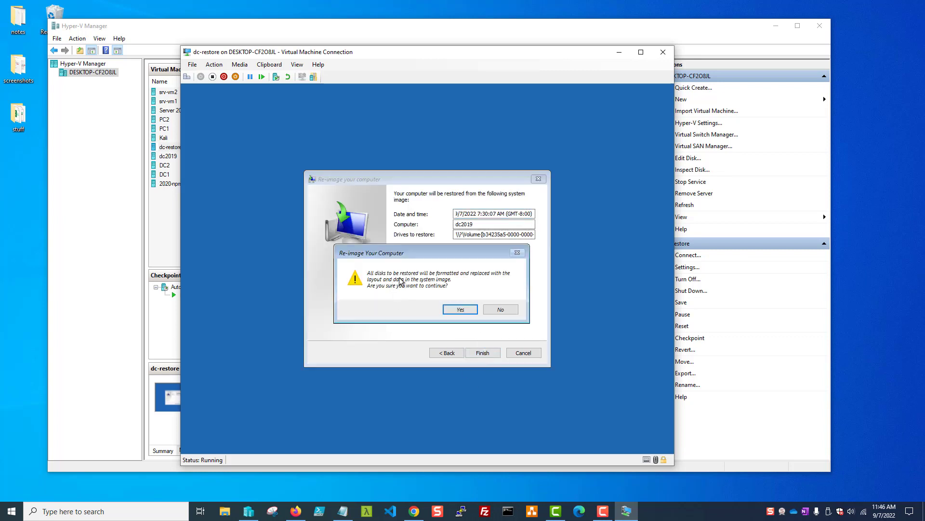
left_click(460, 309)
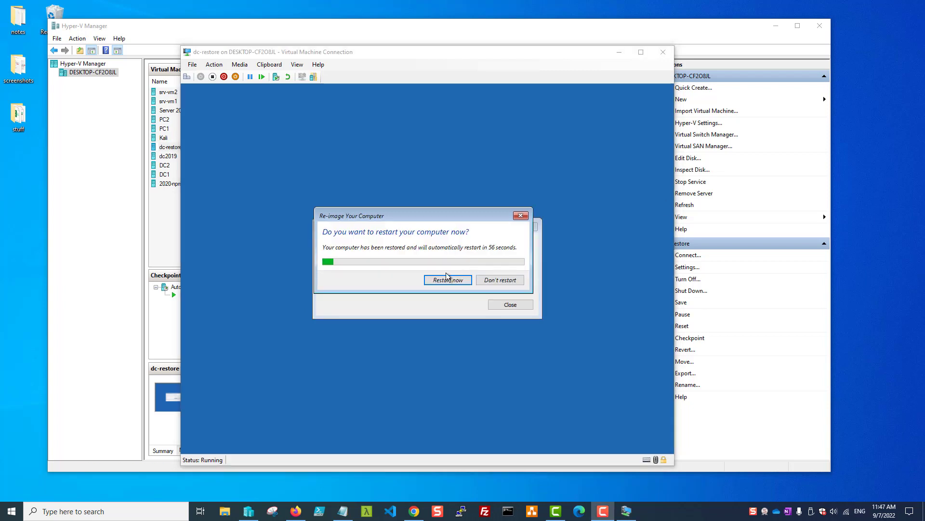
Restart dc-restore now and sign in with the administrator password
left_click(394, 283)
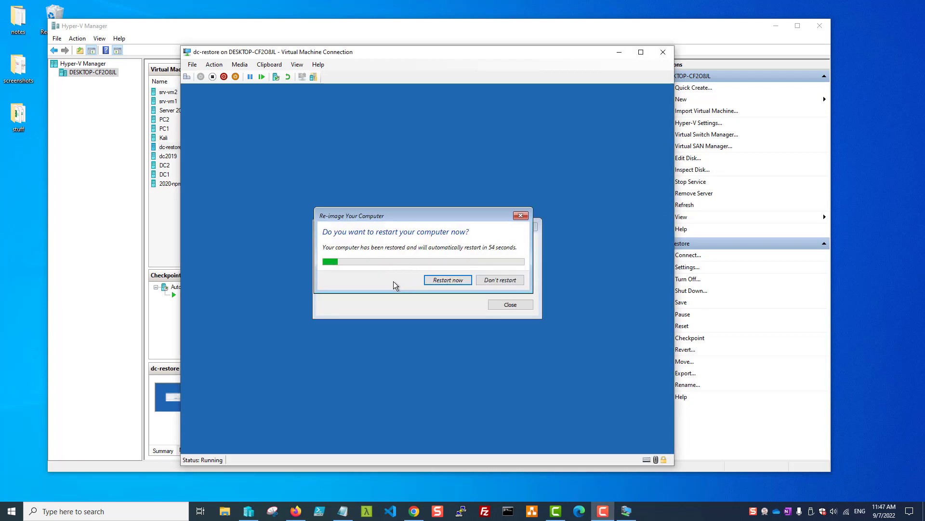
left_click(436, 280)
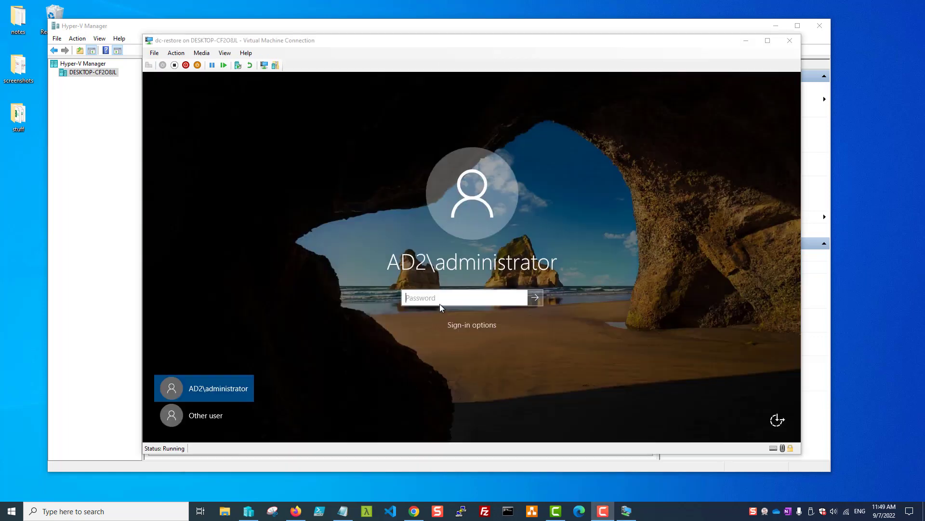
left_click(440, 300)
type("*")
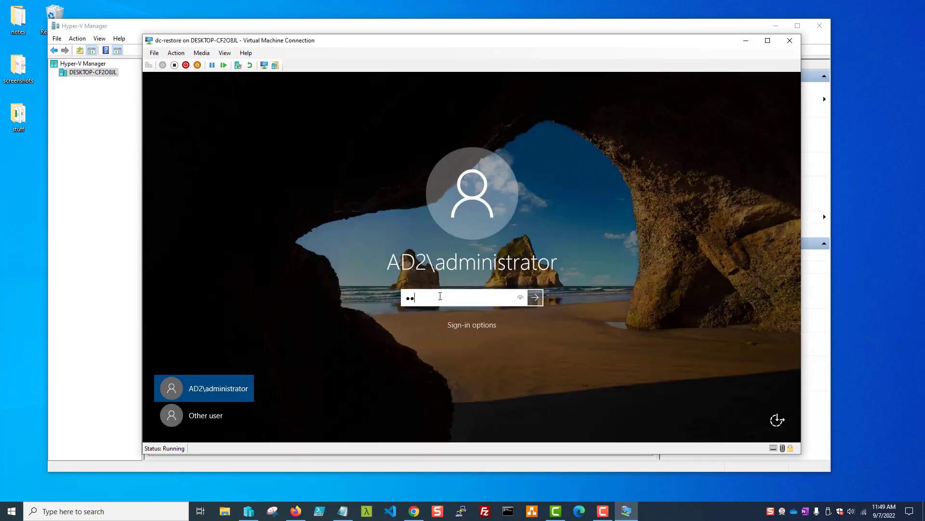
type("***********")
key("Return")
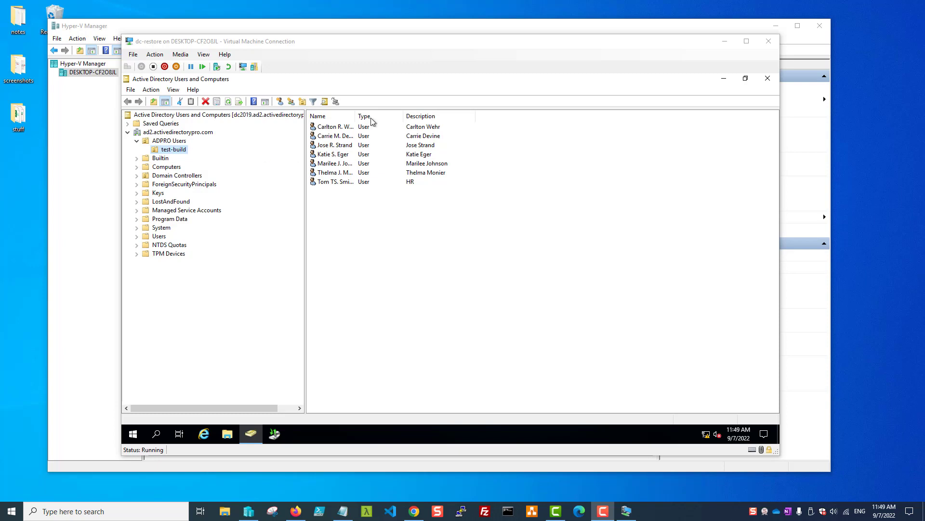
View the domain's top-level containers, close ADUC, and nudge the console window right
left_click(144, 133)
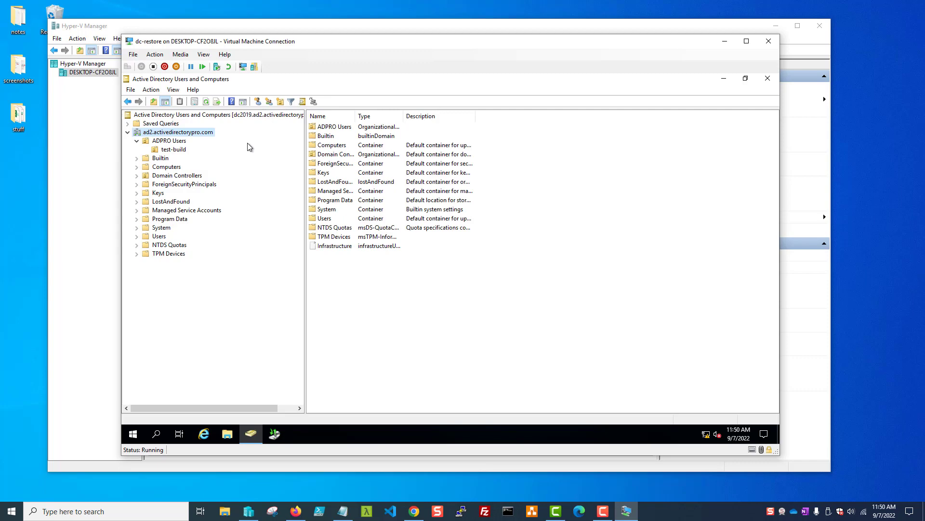
left_click(768, 78)
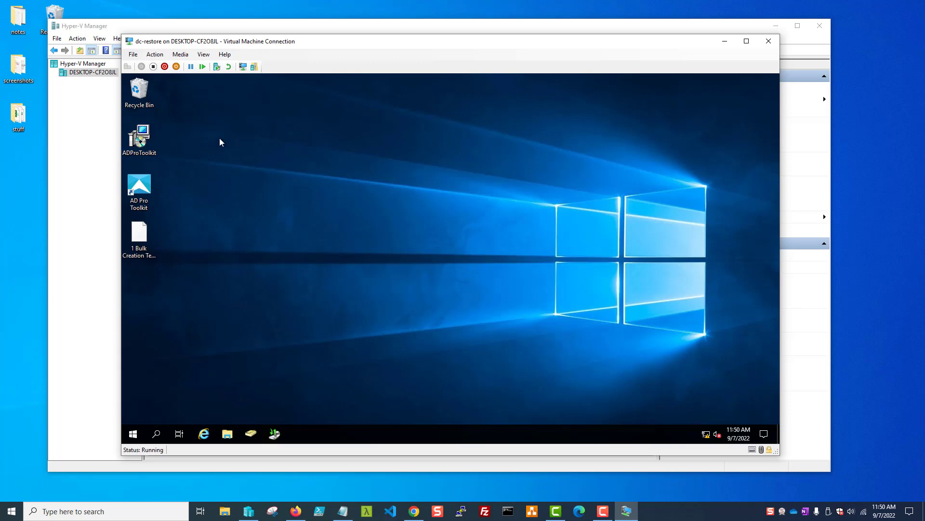
mouse_move(241, 41)
left_mouse_down()
mouse_move(270, 42)
mouse_move(251, 43)
left_mouse_up()
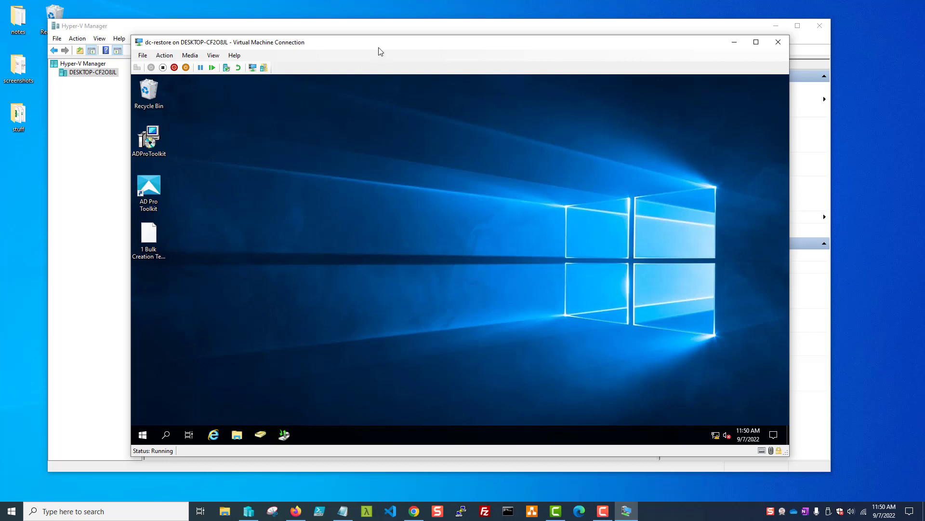
Minimize the dc-restore console and select dc2019 in the Virtual Machines list
left_click(734, 43)
left_click(182, 156)
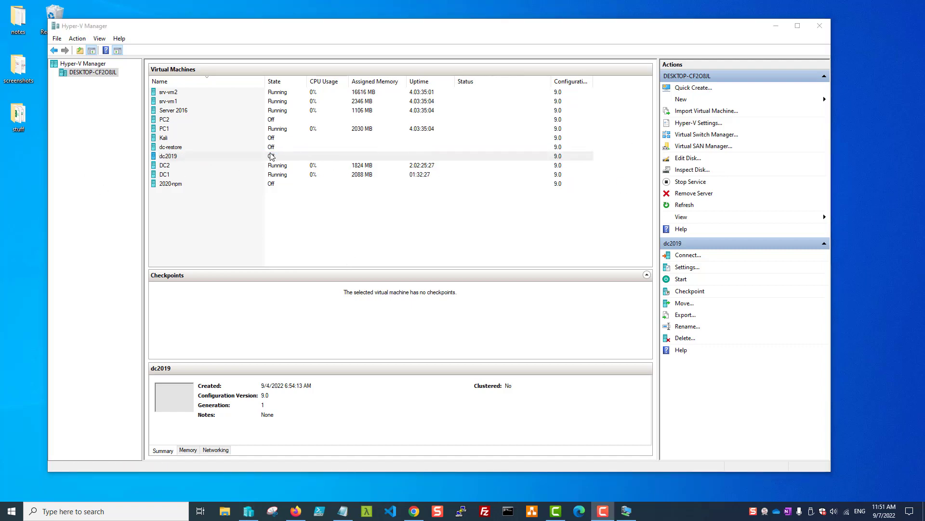
Check dc2019's backup.vhdx hard drive in Settings without changes, then connect to dc2019's console
right_click(175, 157)
left_click(186, 178)
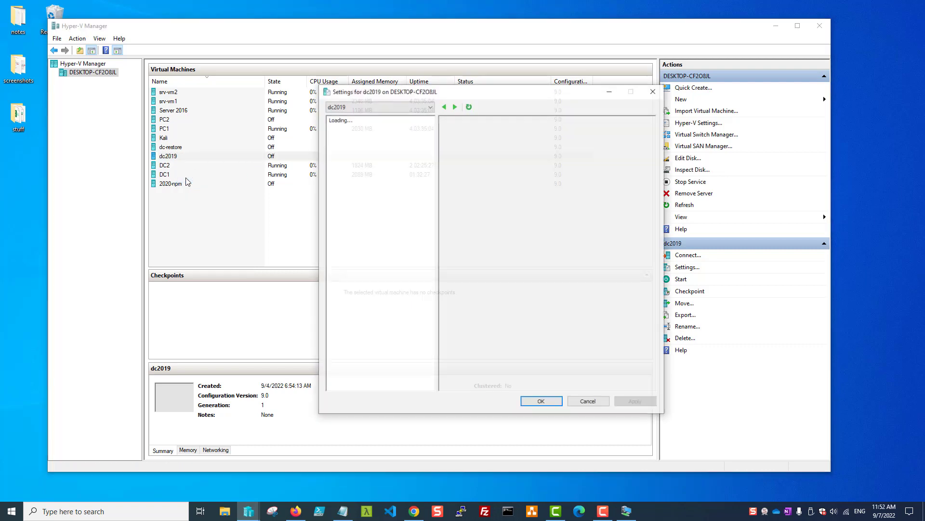
left_click(370, 230)
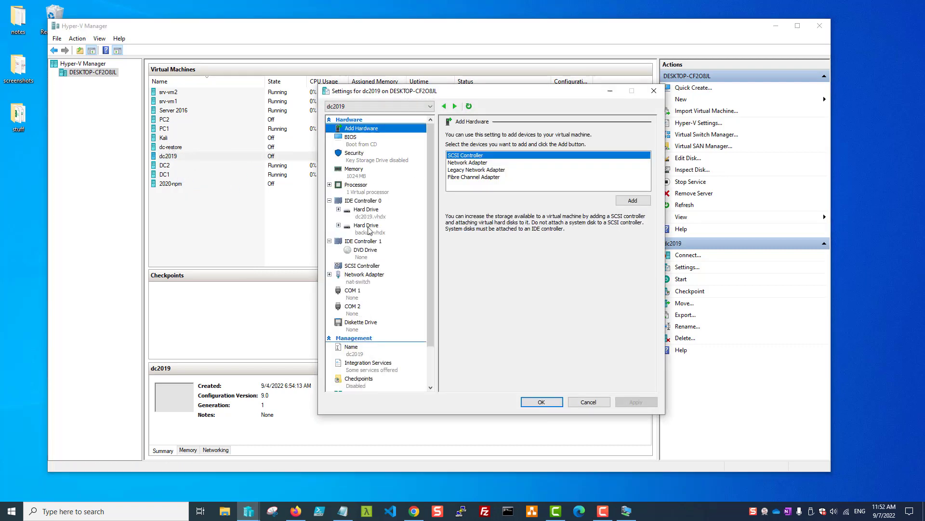
left_click(589, 401)
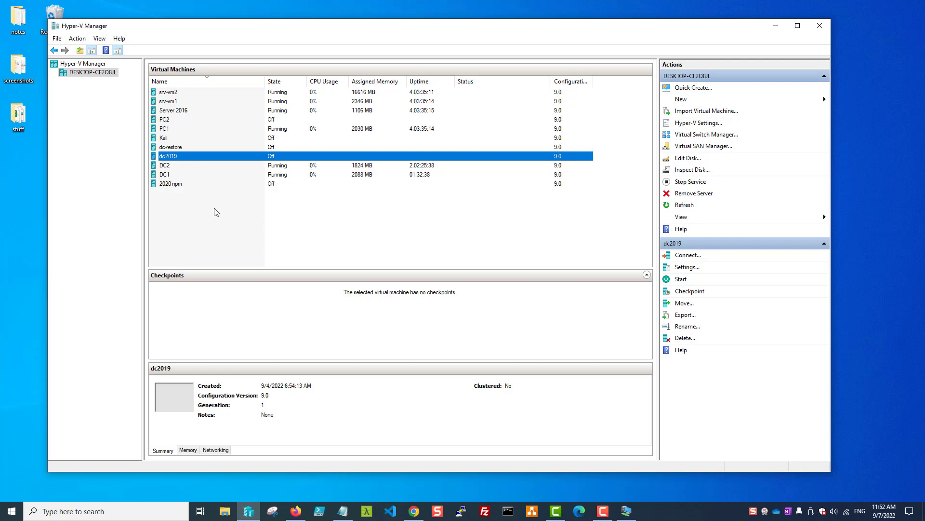
right_click(185, 158)
left_click(200, 162)
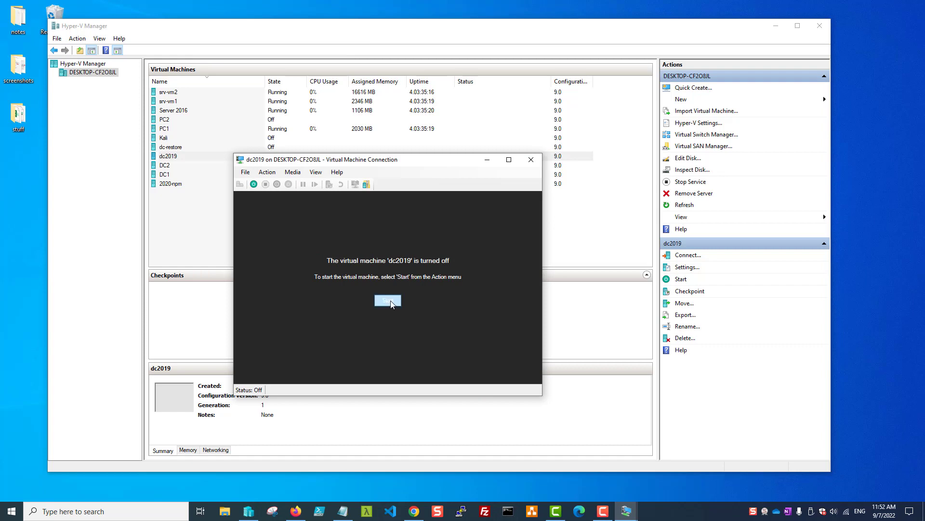
Power on dc2019 and boot it into Directory Services Repair Mode from Advanced Boot Options
left_click(388, 301)
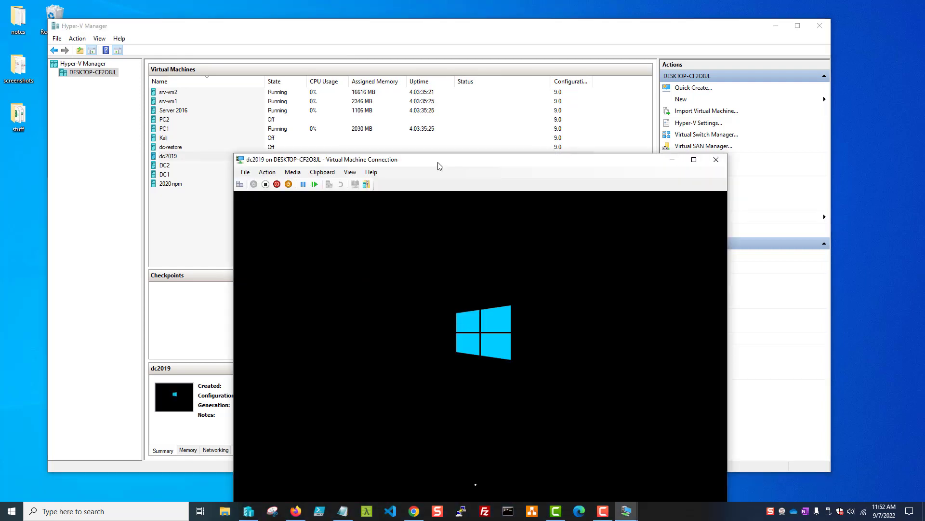
left_click_drag(439, 166, 421, 75)
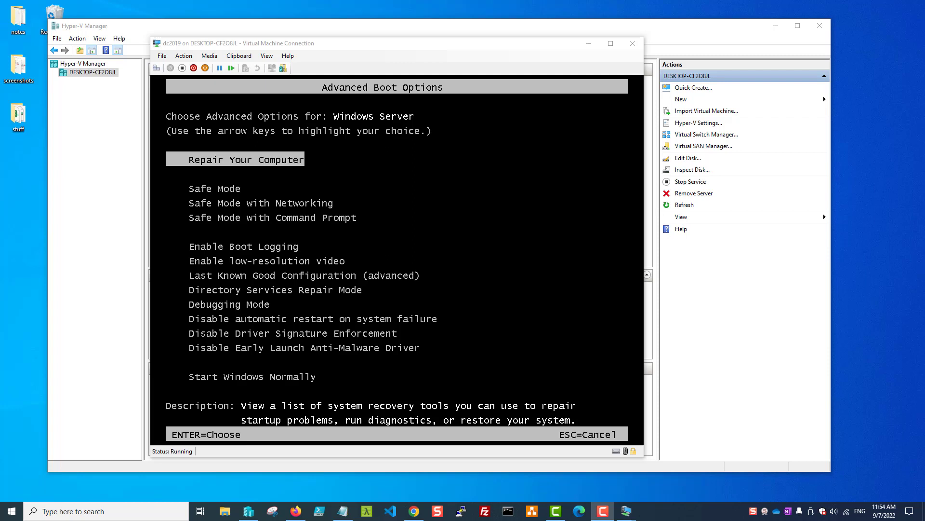
key("Down")
key("Down")
key("Down")
key("Down")
key("Down")
key("Down")
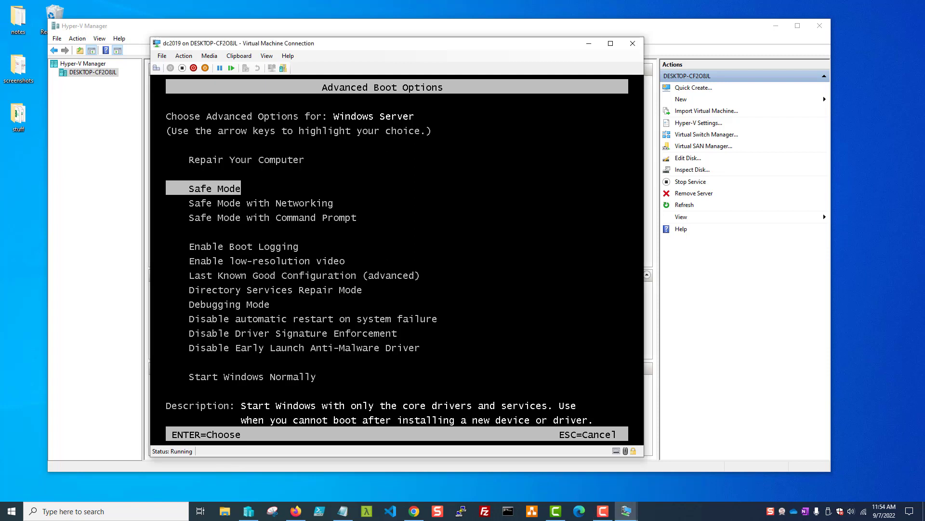
key("Down")
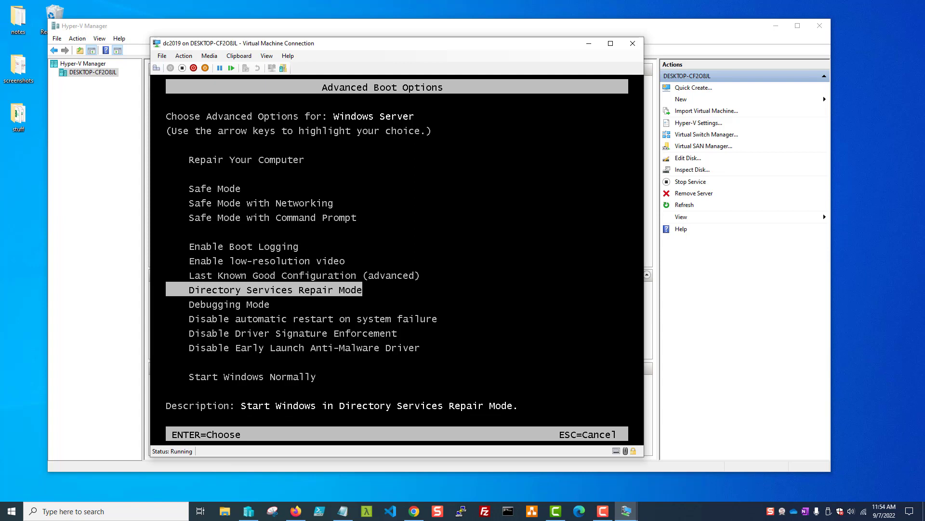
key("Return")
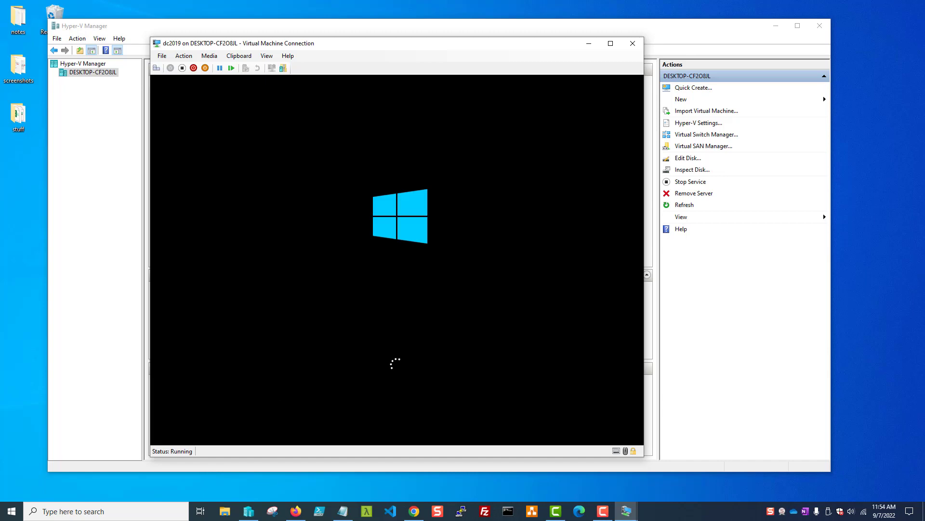
left_click_drag(320, 47, 368, 53)
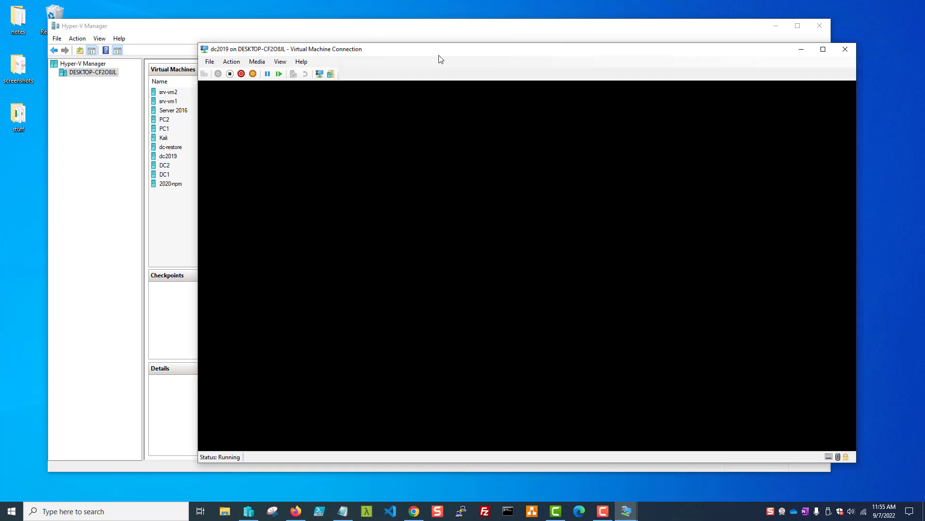
Sign in to dc2019 as the local administrator using the DSRM password
left_click_drag(440, 50, 364, 48)
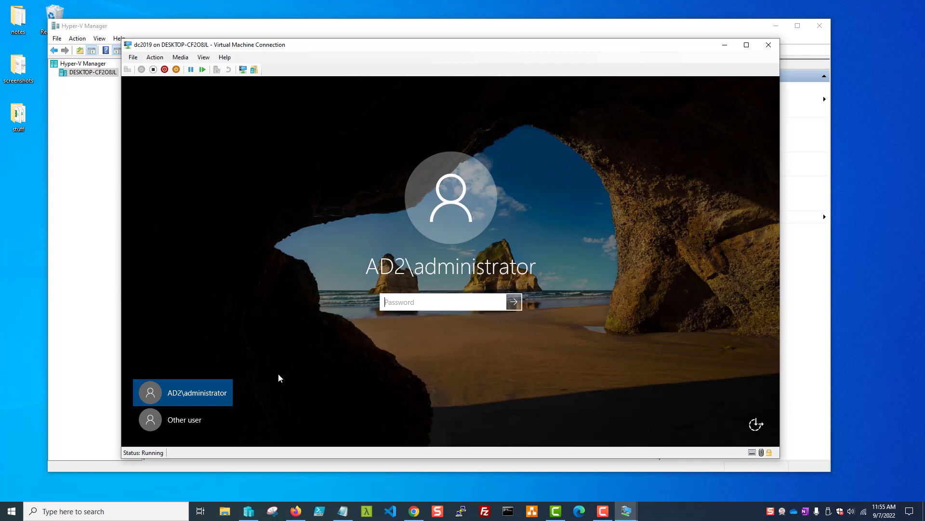
left_click(201, 417)
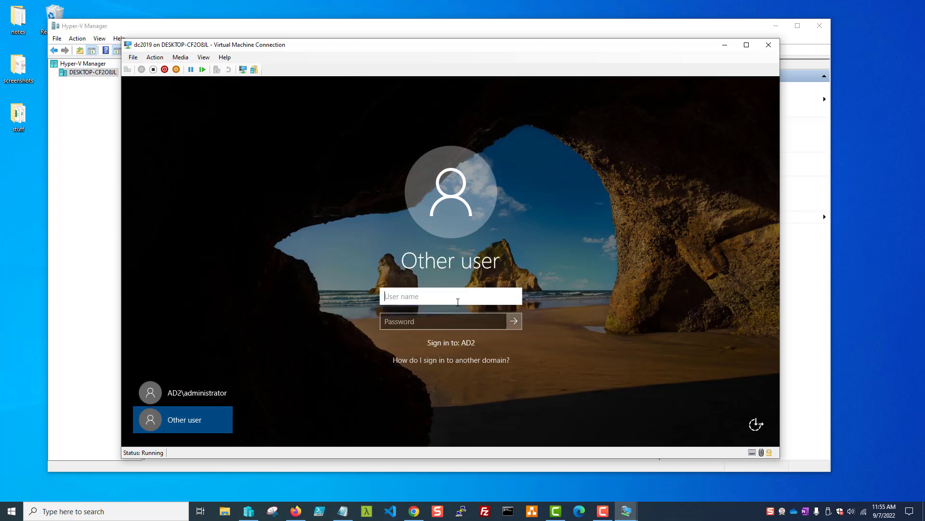
type("administrtor")
key("Tab")
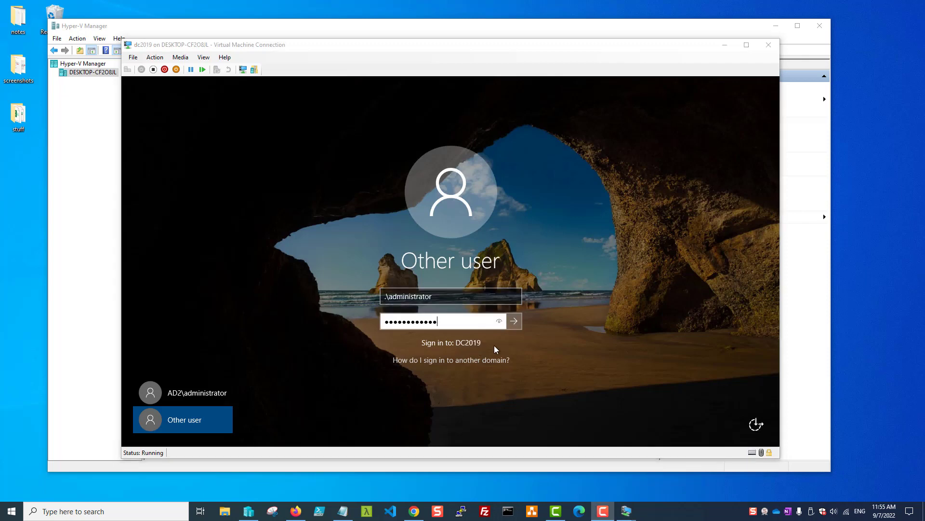
left_click(517, 324)
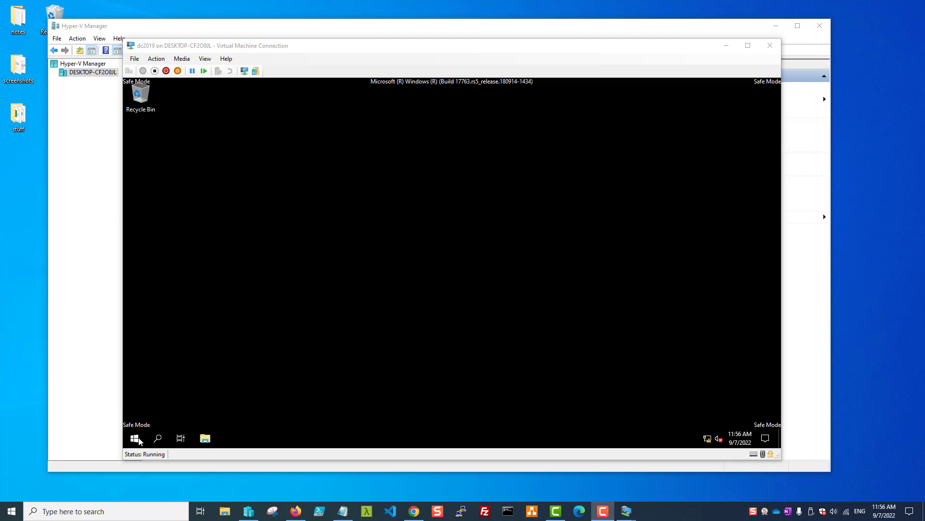
Launch Windows Server Backup from Windows Accessories and view the Local Backup page
left_click(138, 438)
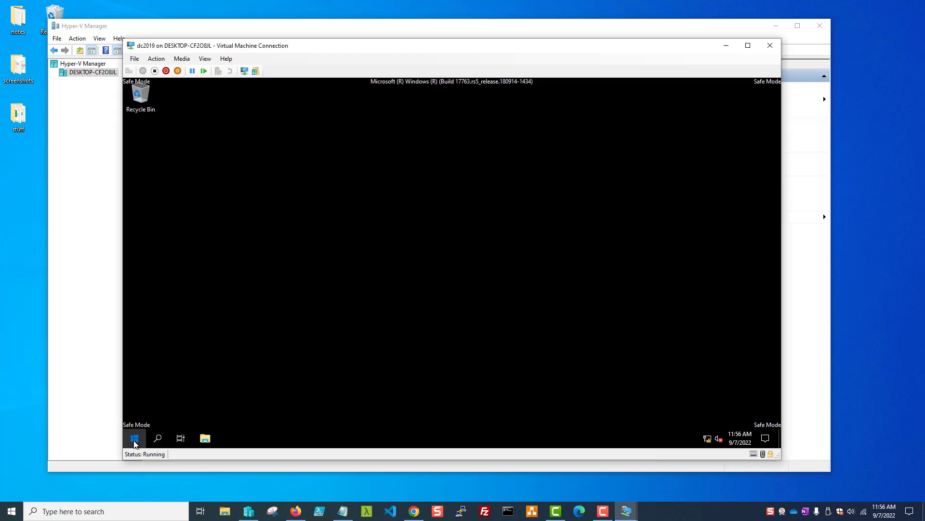
left_click(135, 441)
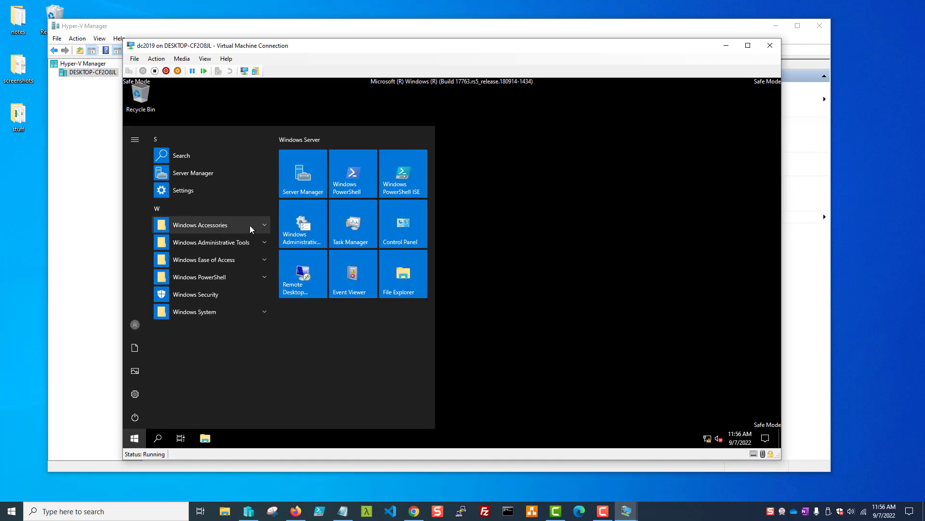
left_click(250, 225)
scroll(227, 299, "down", 1)
left_click(209, 354)
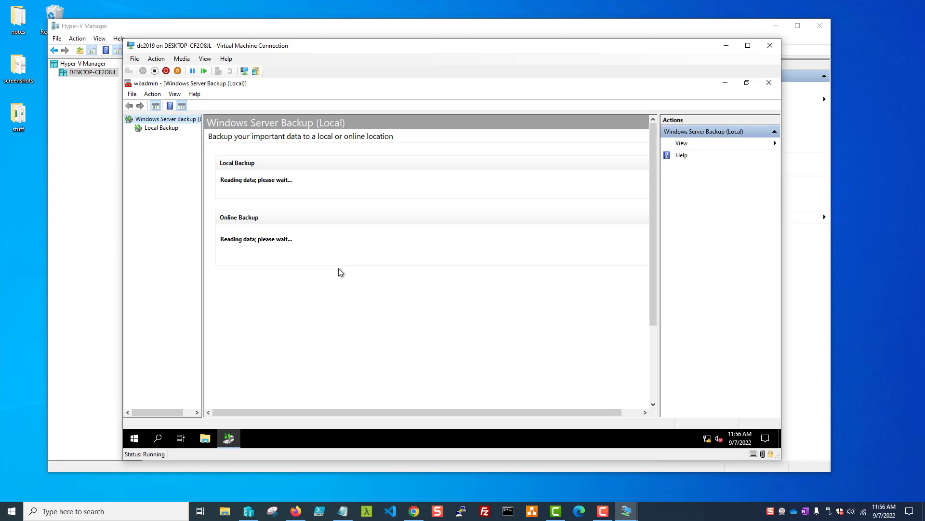
left_click(158, 128)
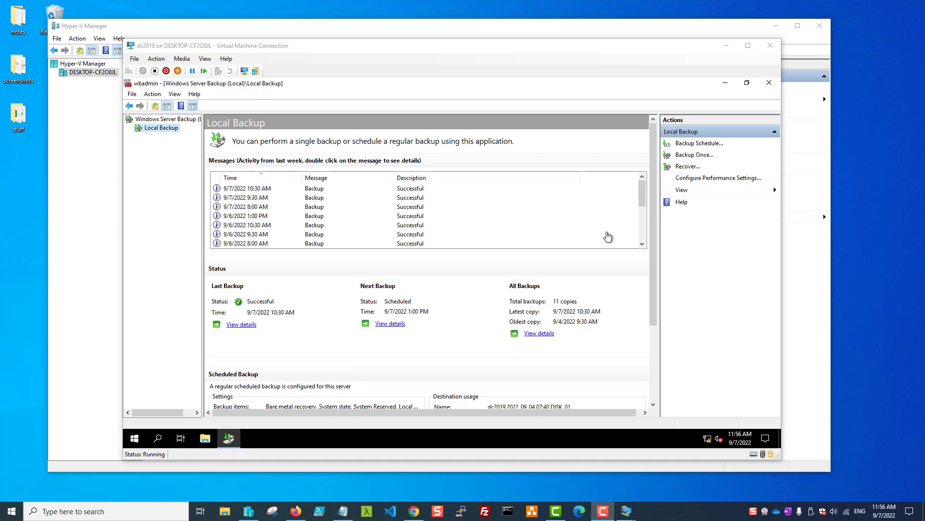
Recover system state from the 9/7 10:30 AM backup to the original location, authoritatively
left_click(687, 166)
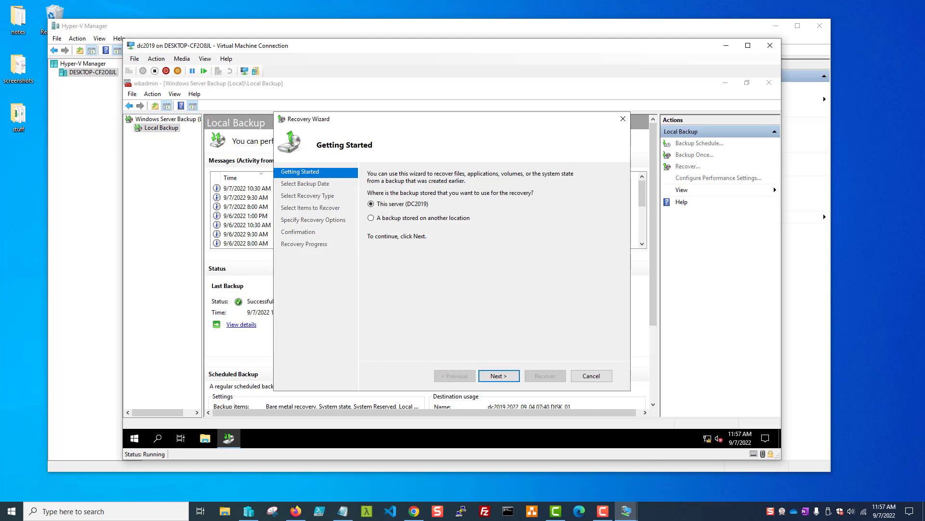
left_click(499, 376)
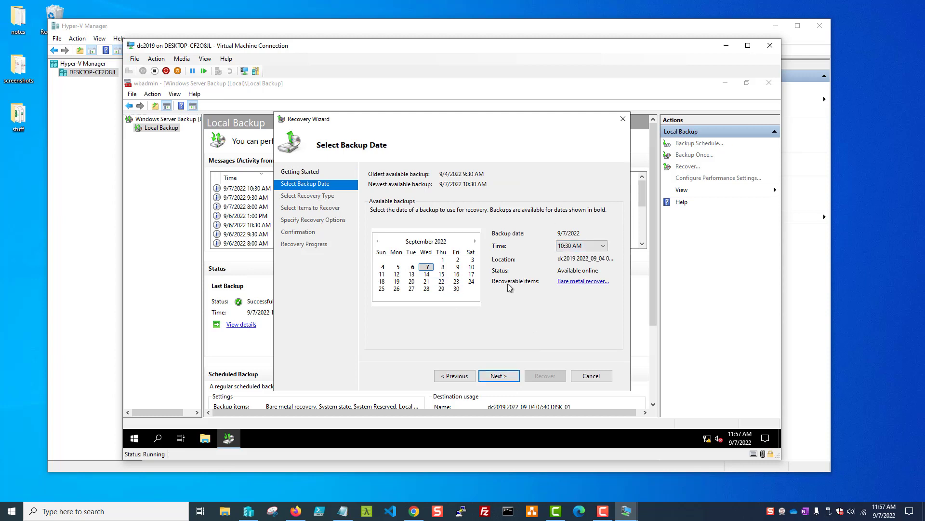
left_click(603, 247)
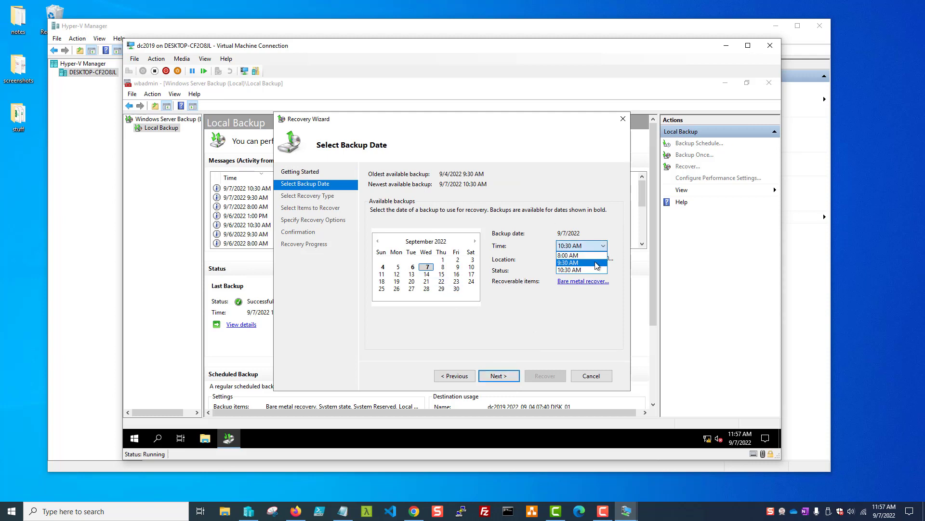
left_click(589, 270)
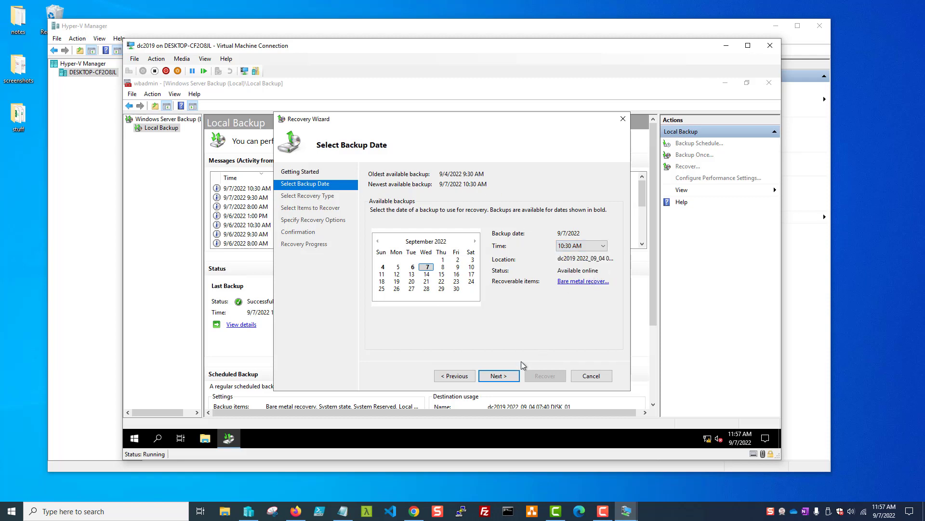
left_click(493, 376)
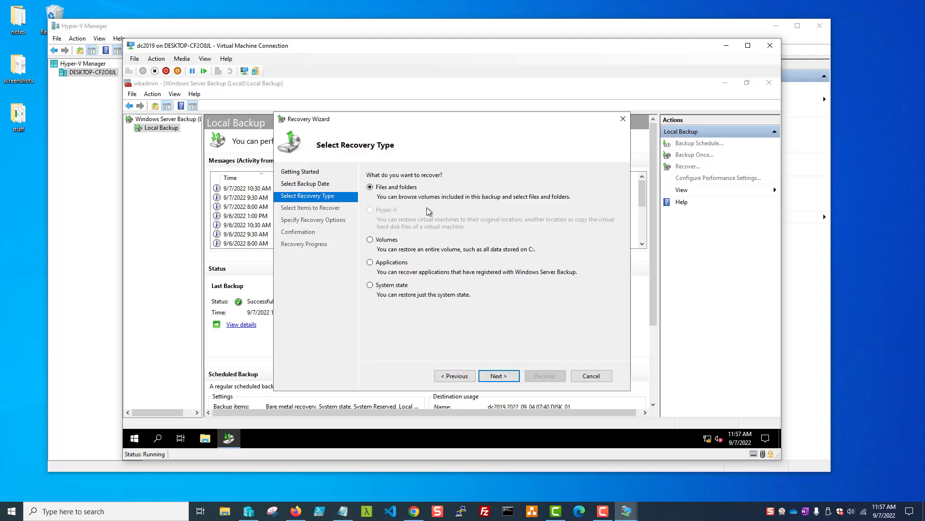
left_click(371, 286)
left_click(498, 376)
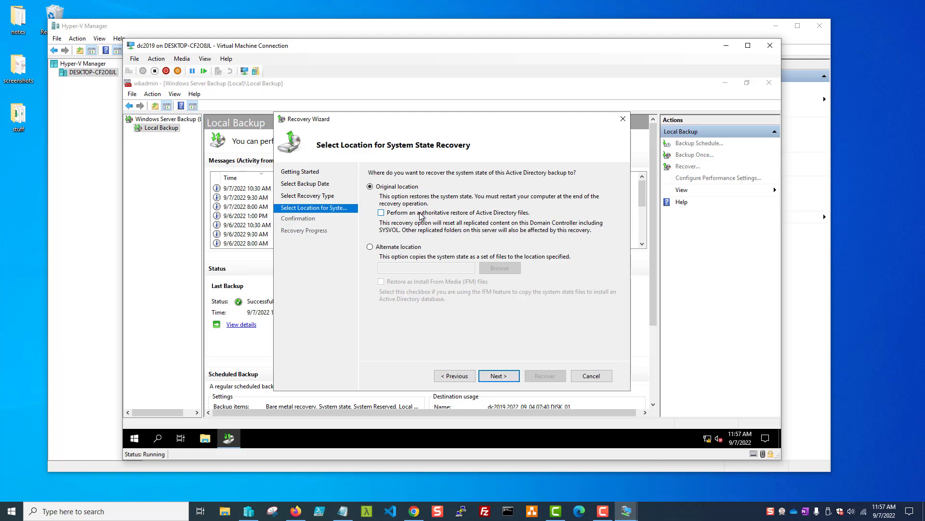
left_click(381, 213)
Run the system state recovery with automatic reboot enabled, accepting the re-synchronization warning
left_click(499, 376)
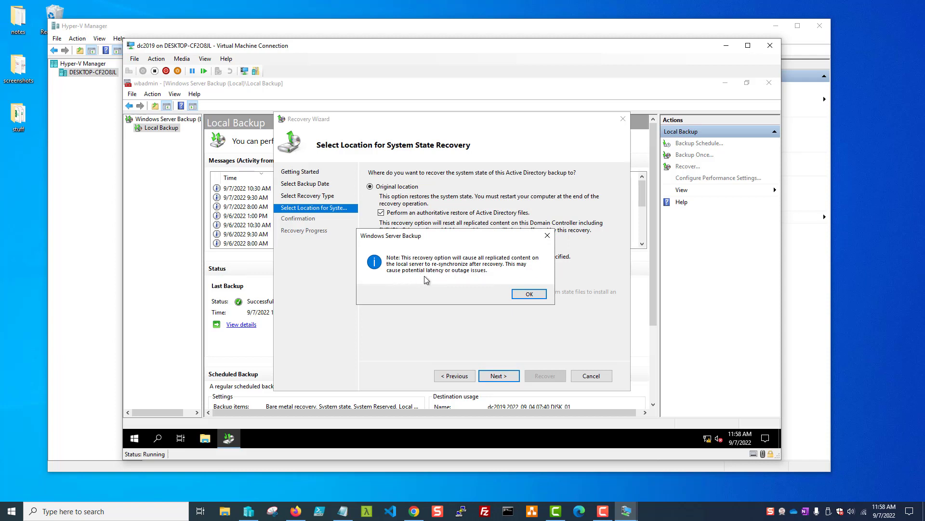
left_click(530, 295)
left_click(370, 323)
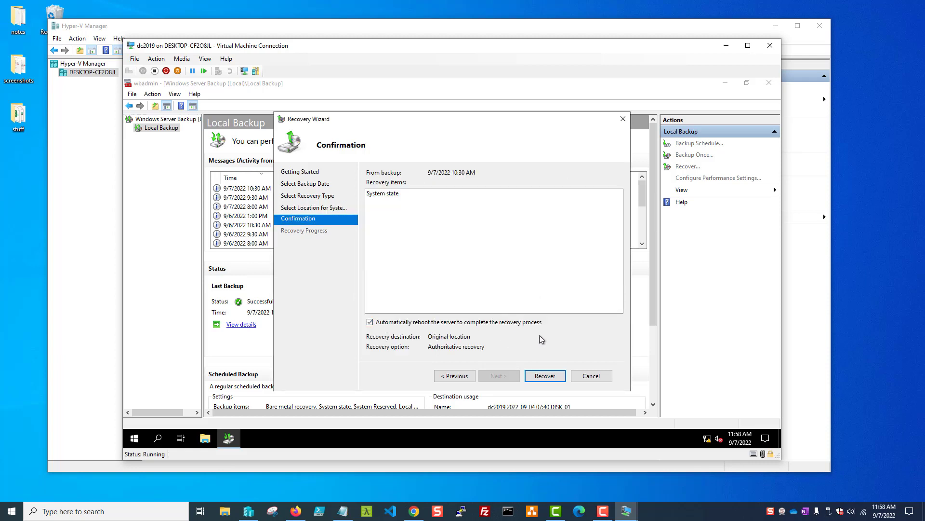
left_click(544, 376)
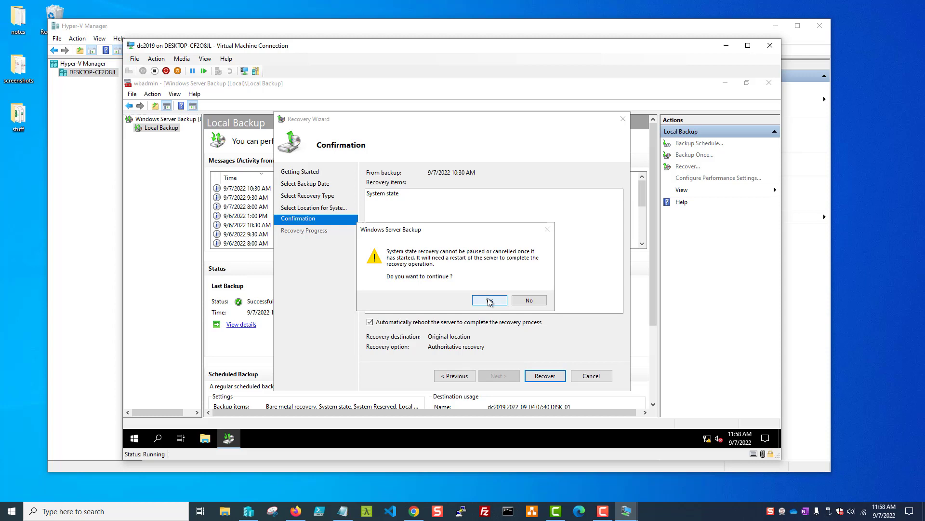
left_click(489, 301)
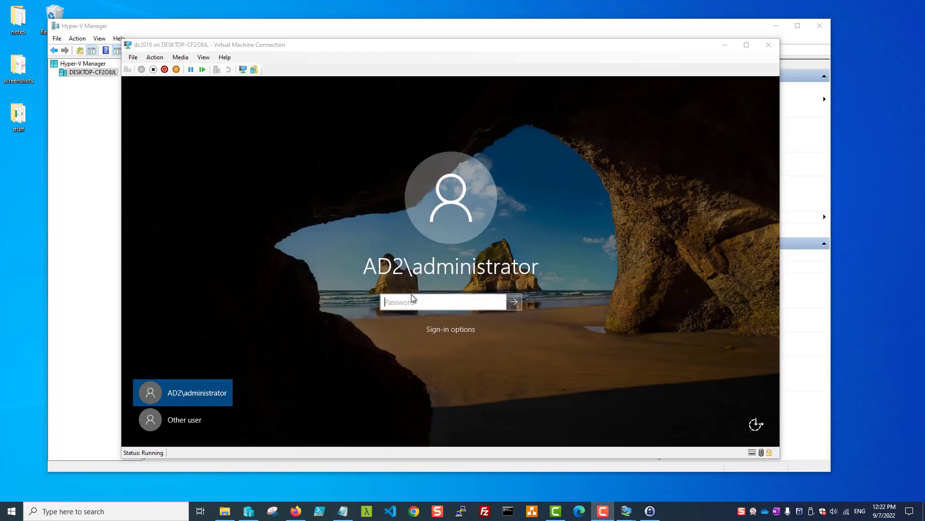
Sign in to dc2019 as the domain administrator with the account password
left_click(434, 301)
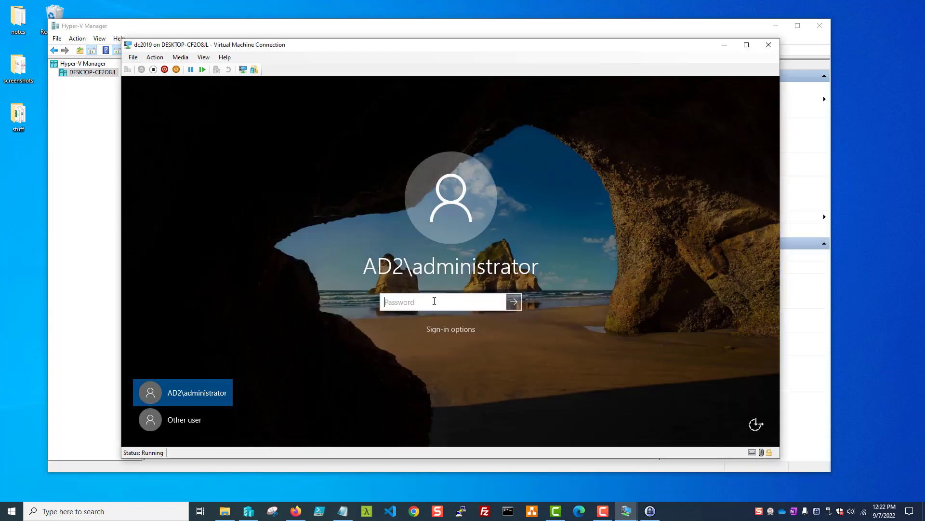
type("Password123!")
key("Return")
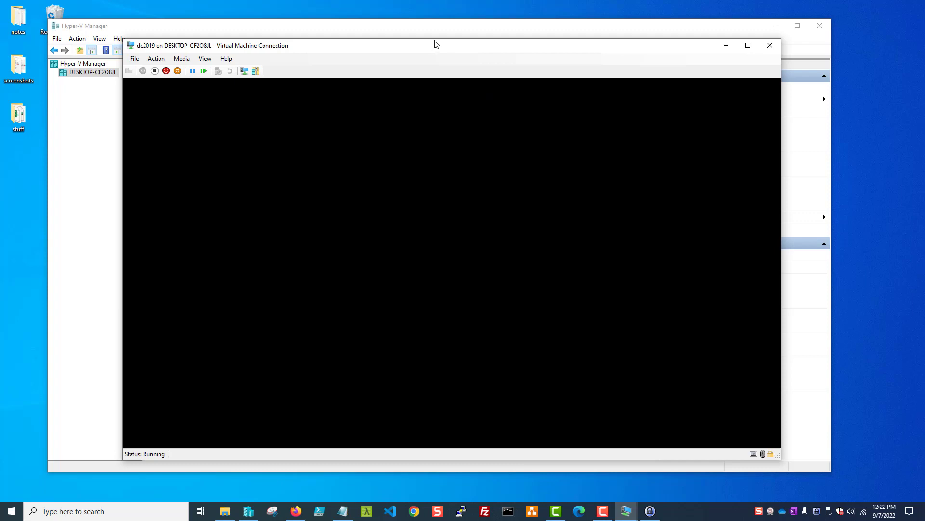
left_click_drag(438, 43, 446, 26)
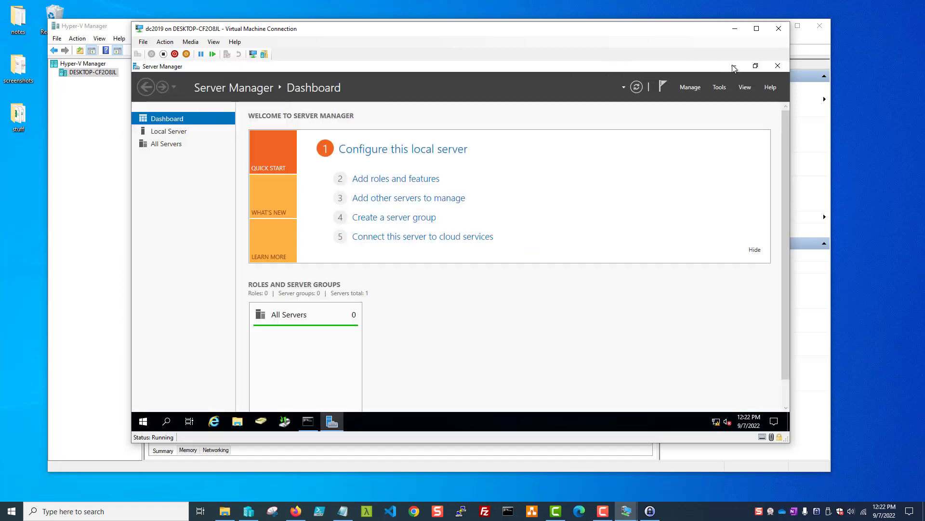
Minimize Server Manager and select text in the wbadmin result console reporting errors
left_click(734, 66)
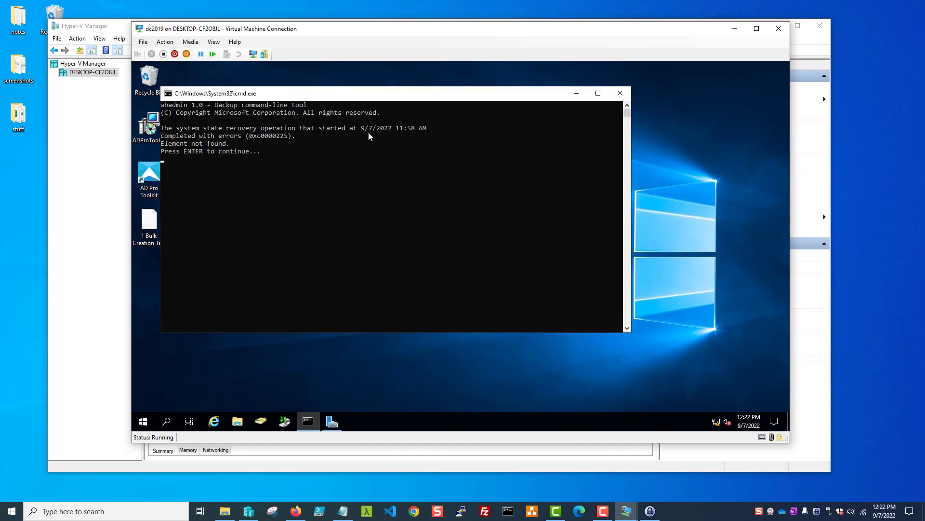
left_click(285, 140)
left_click(213, 158)
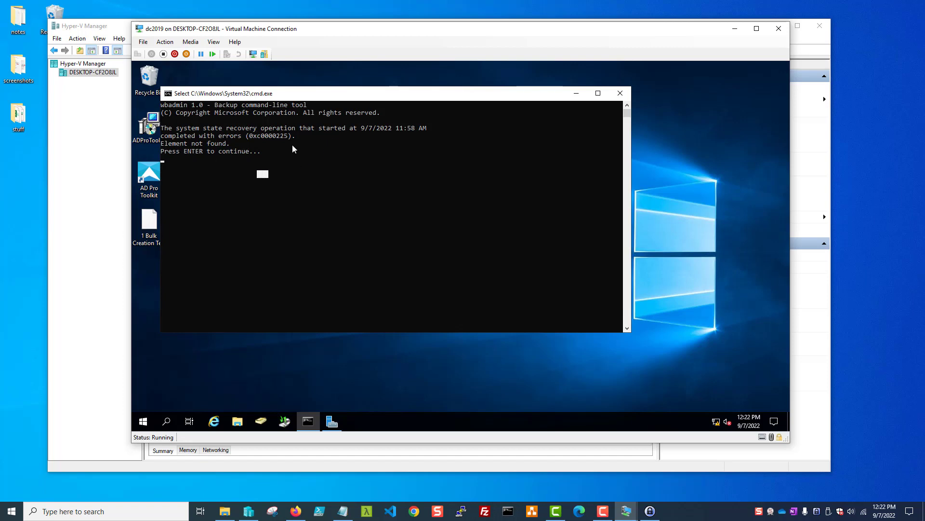
left_click(321, 159)
key("Return")
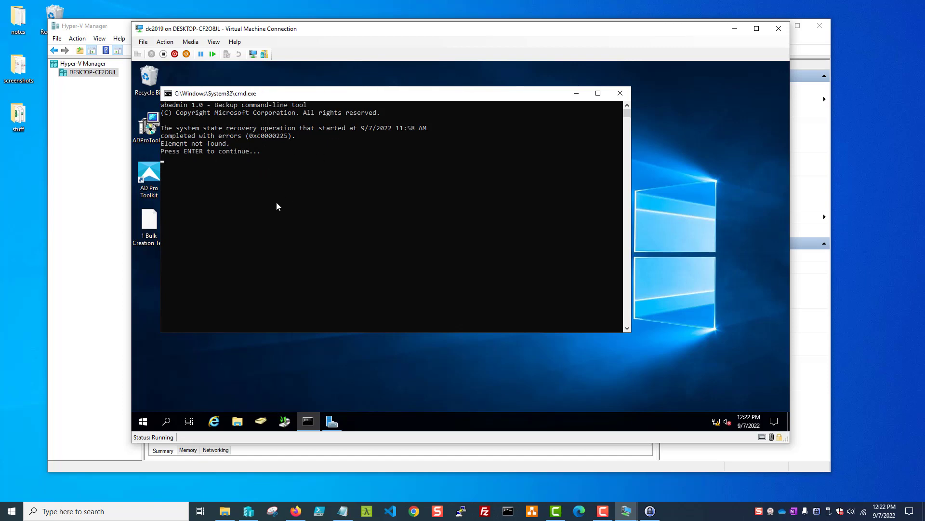
left_click(261, 189)
key("Return")
Move the wbadmin result console further right and dismiss it
left_click_drag(284, 95, 380, 97)
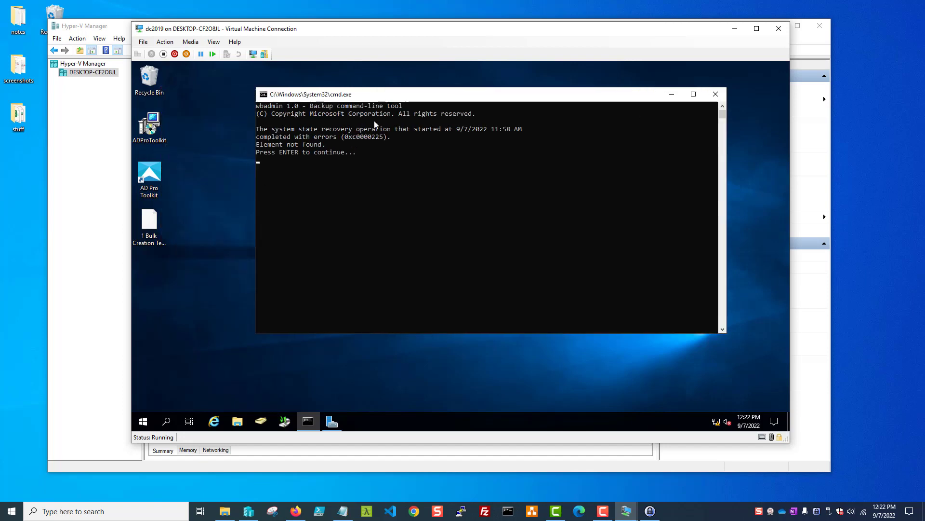
left_click(378, 175)
key("F10")
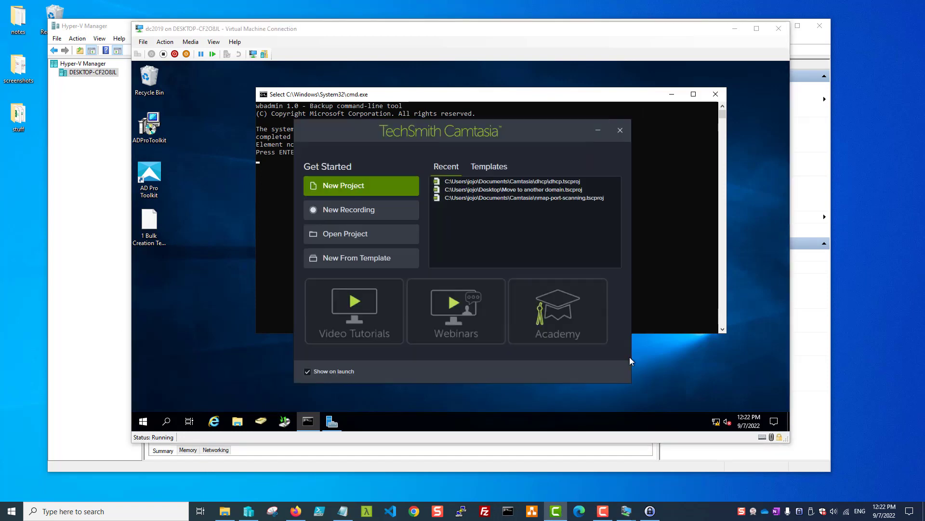
left_click(600, 137)
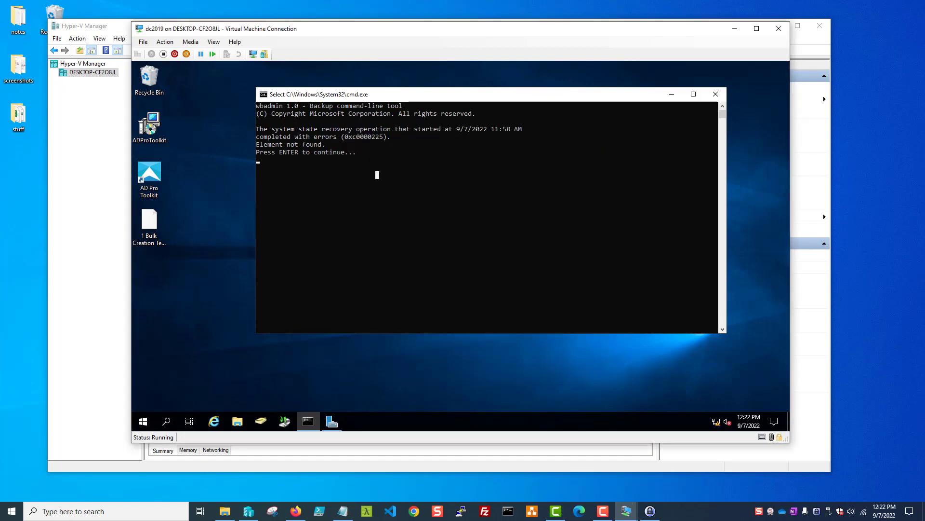
key("Return")
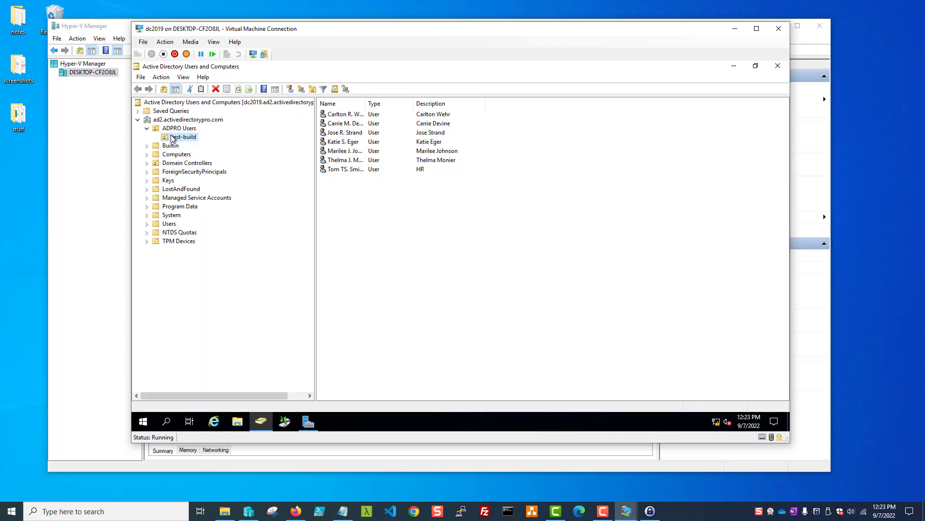
Select the first restored user in test-build and narrow the folder tree to widen the user list
left_click(326, 116)
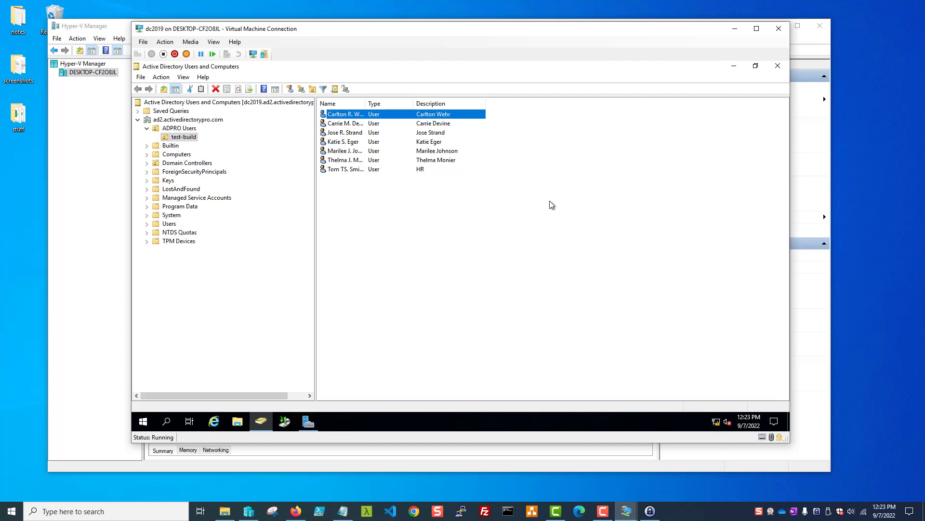
left_click_drag(316, 192, 260, 198)
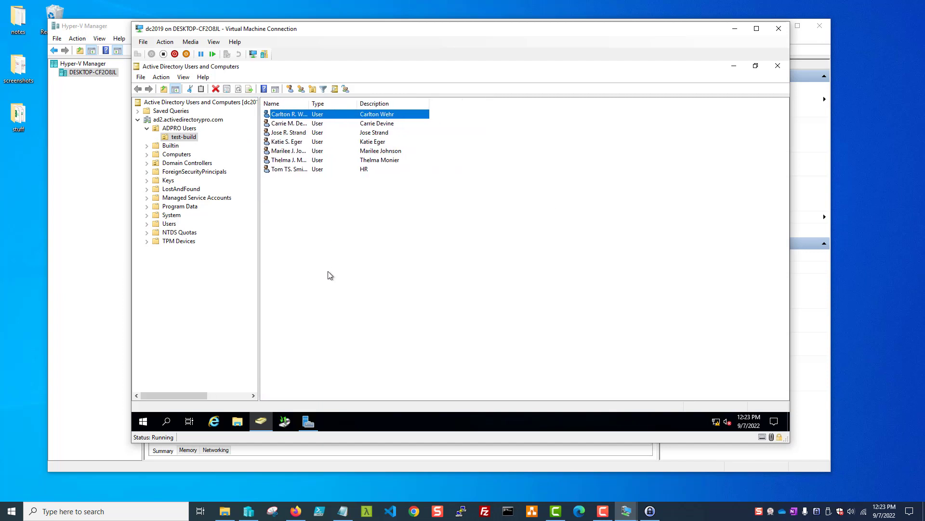